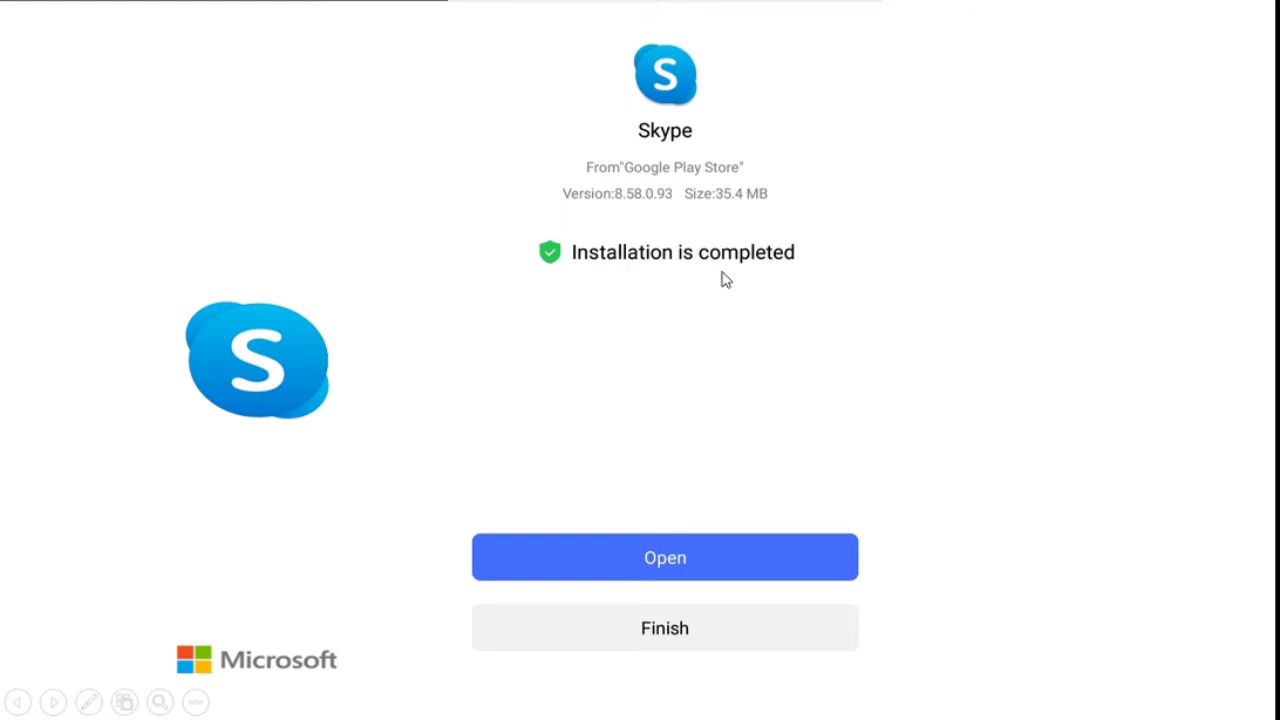
left_click(660, 571)
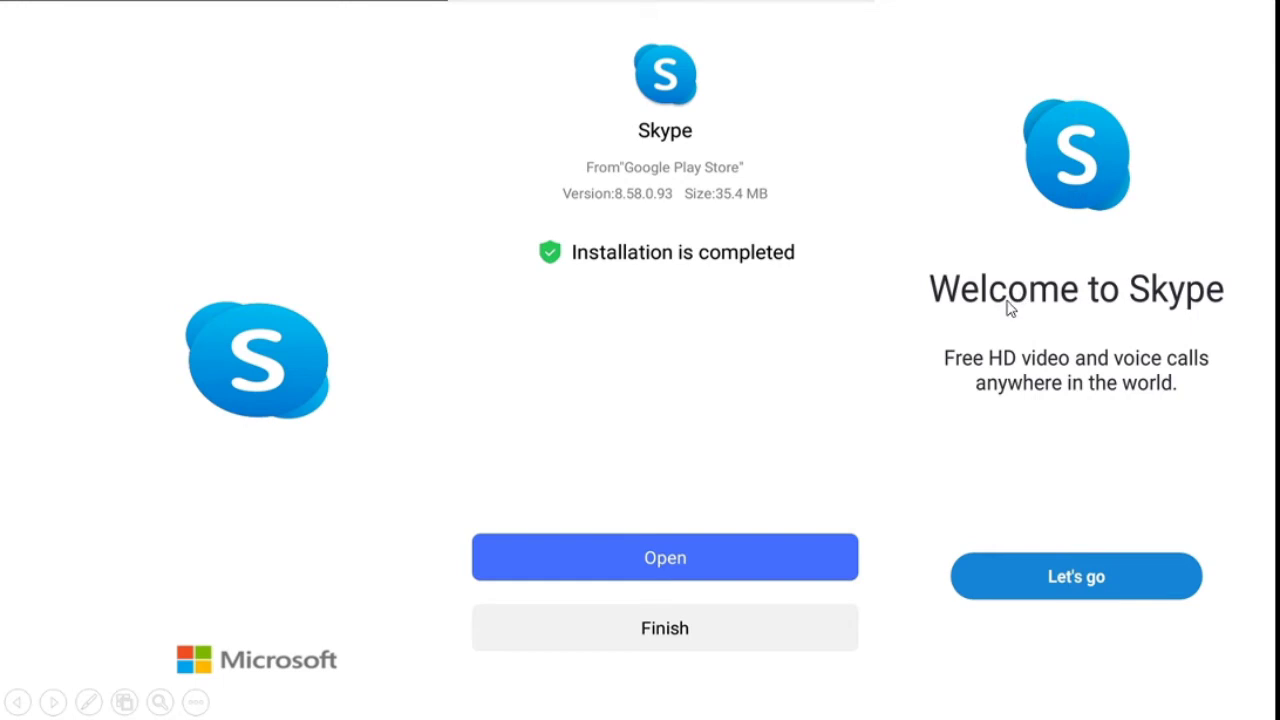
left_click(1093, 590)
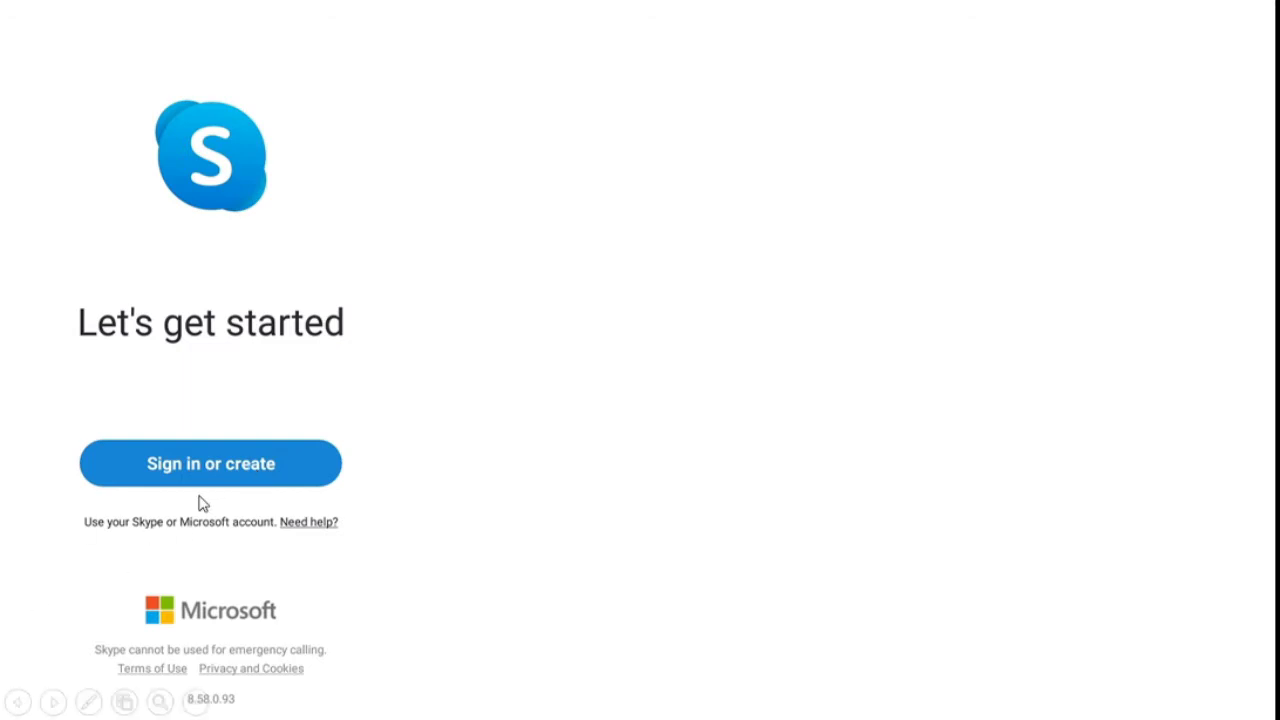
left_click(449, 456)
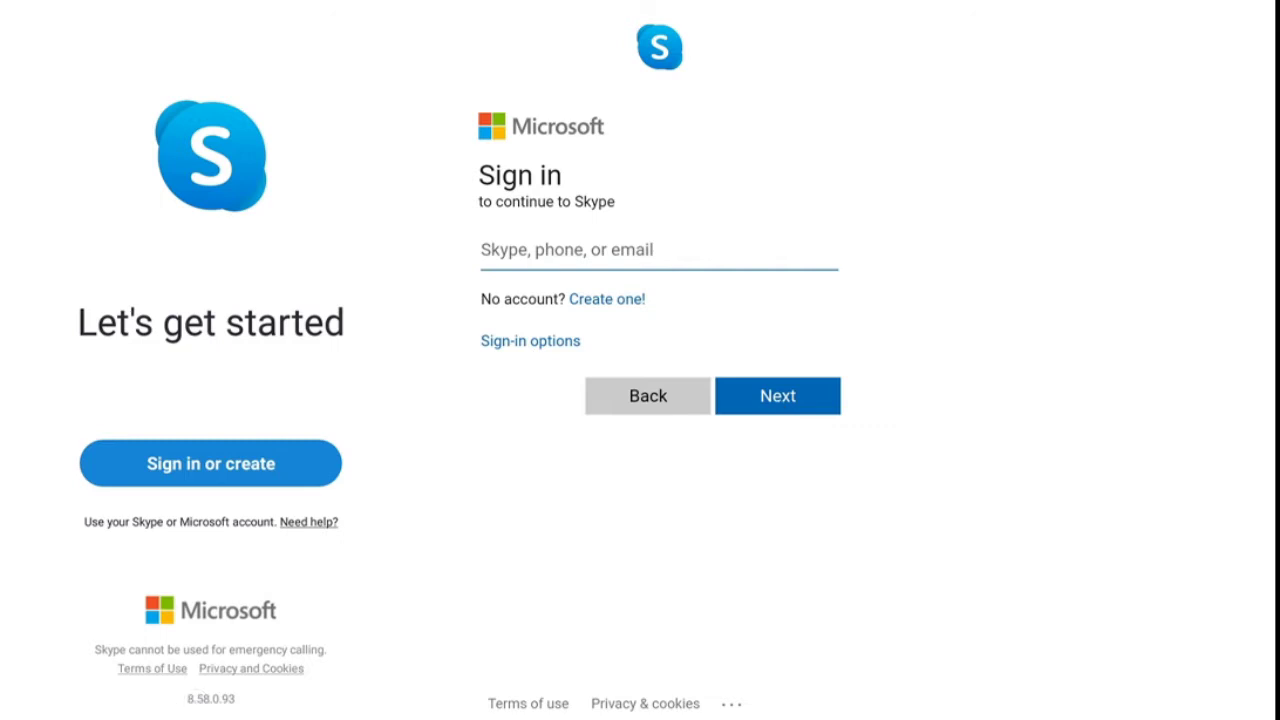
key("Right")
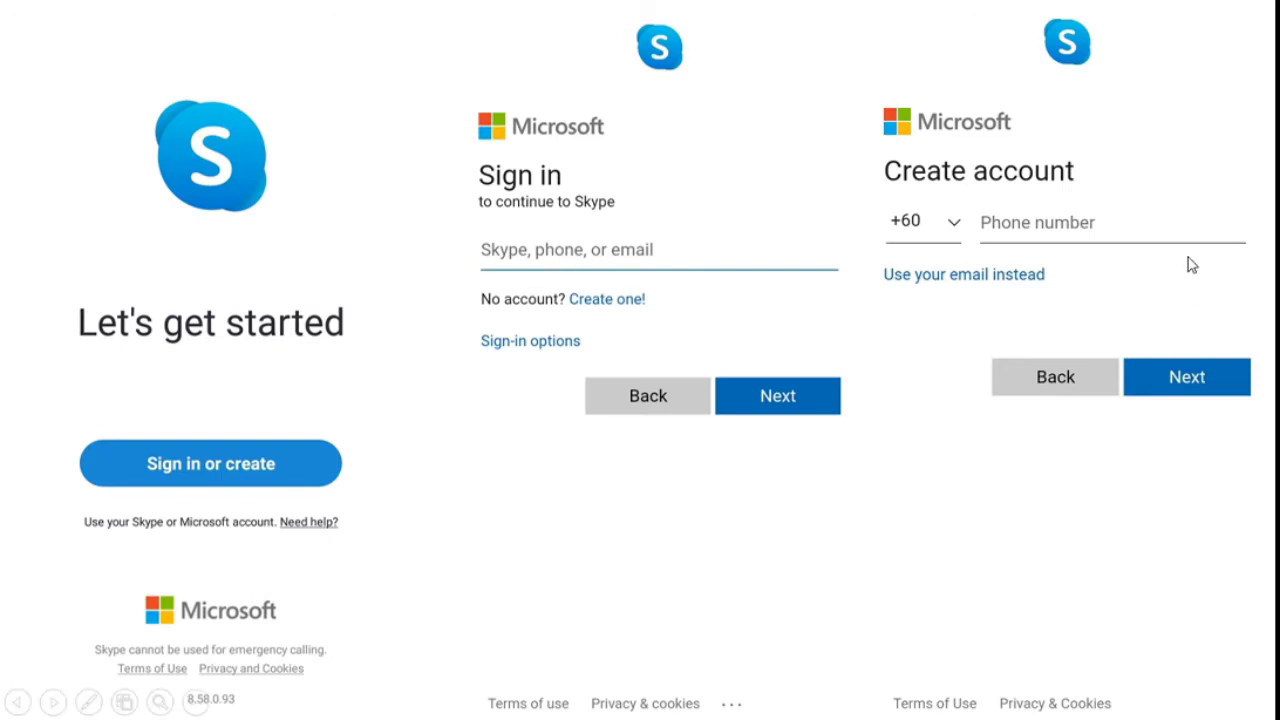
left_click(1170, 388)
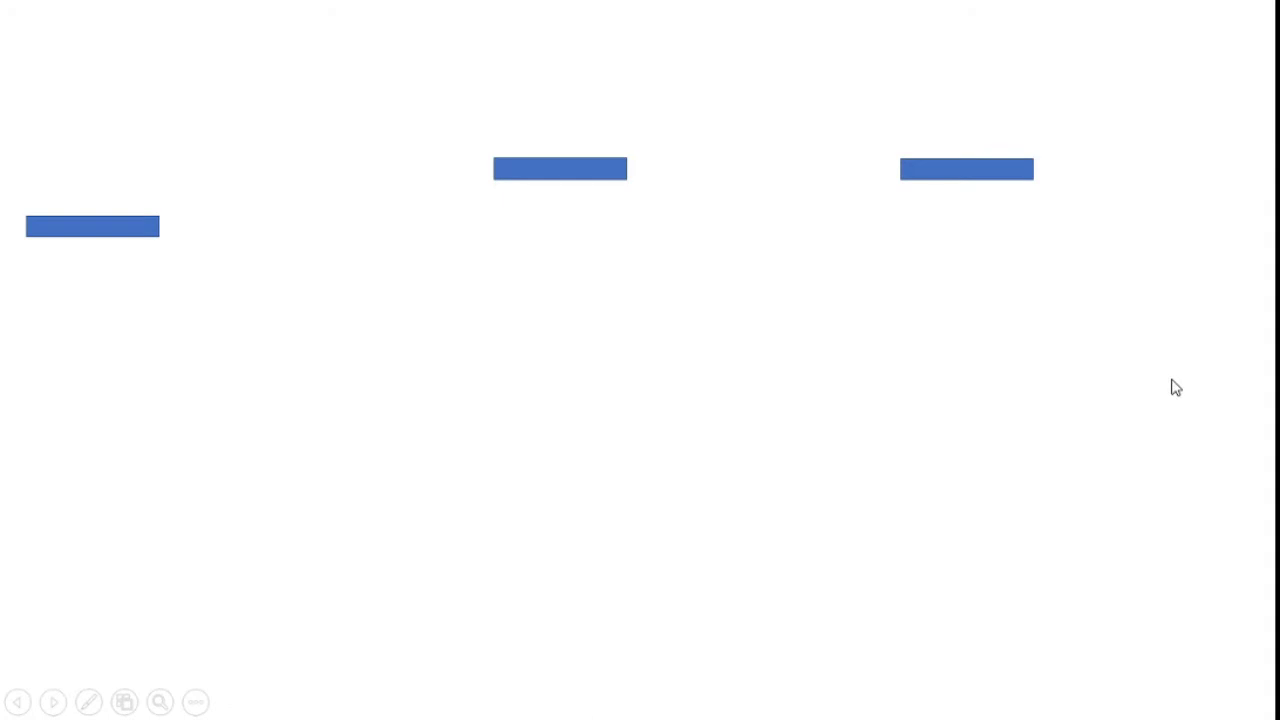
left_click(472, 533)
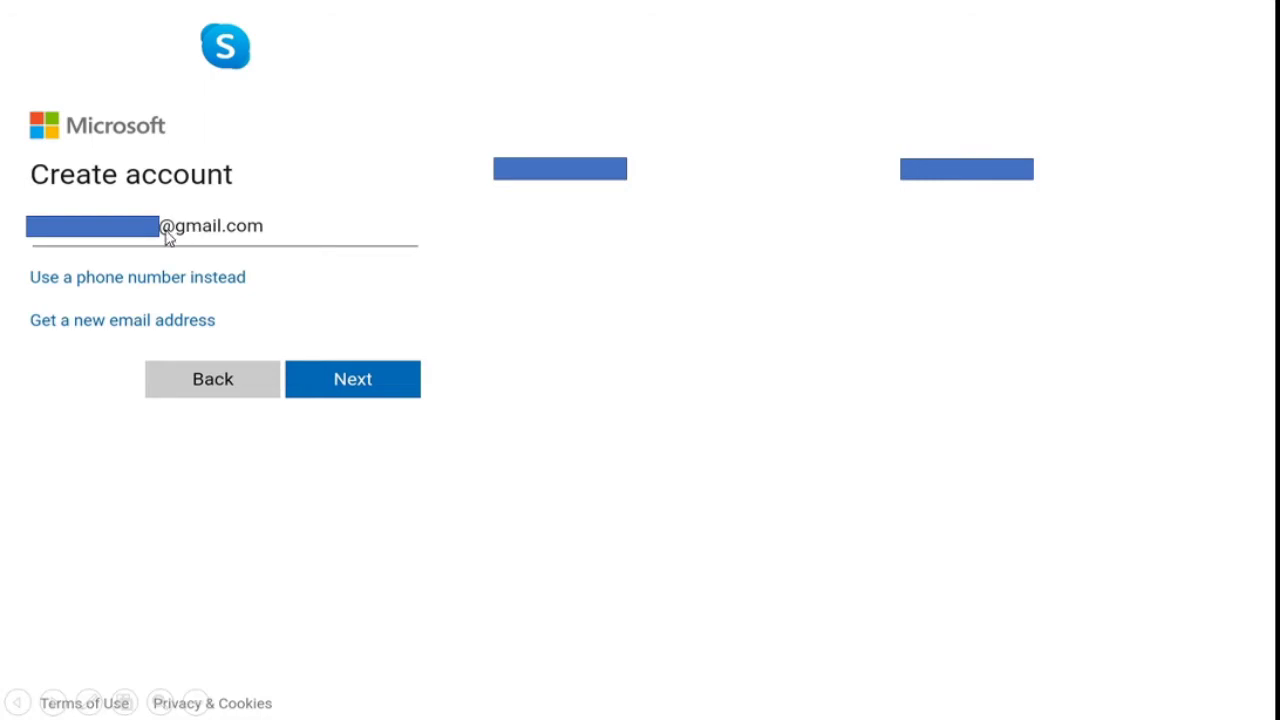
left_click(380, 390)
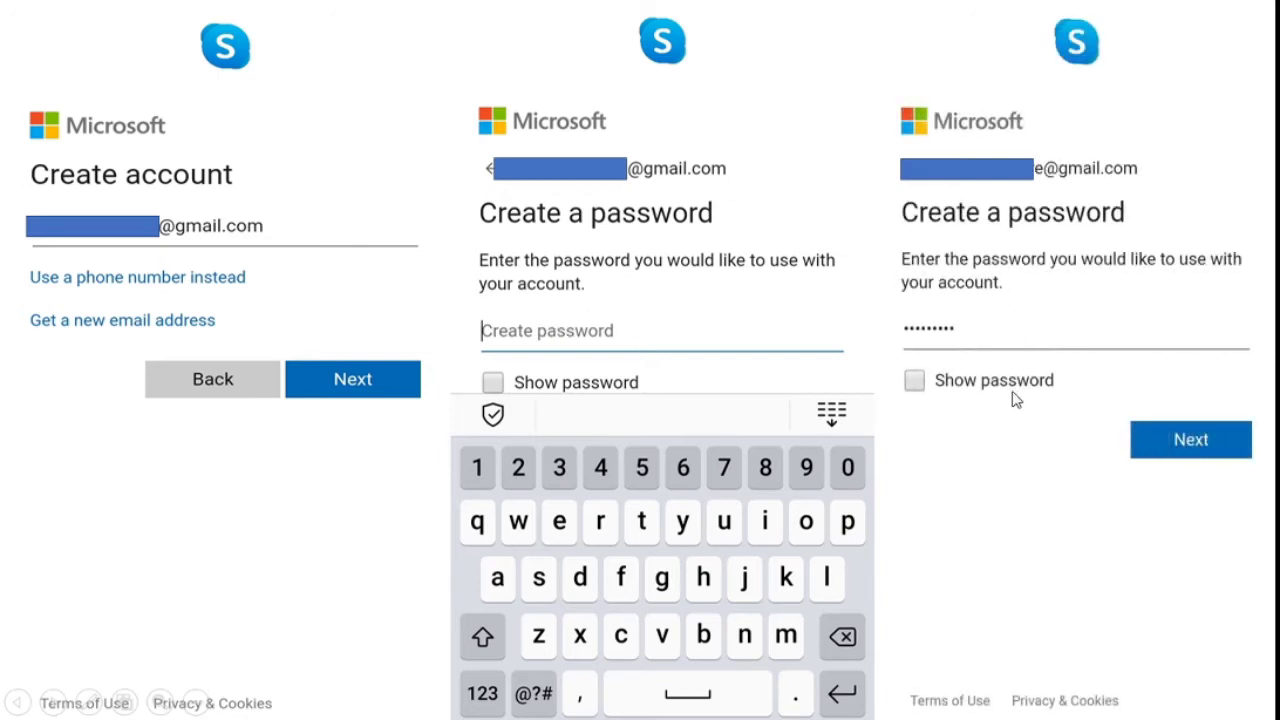
left_click(1168, 434)
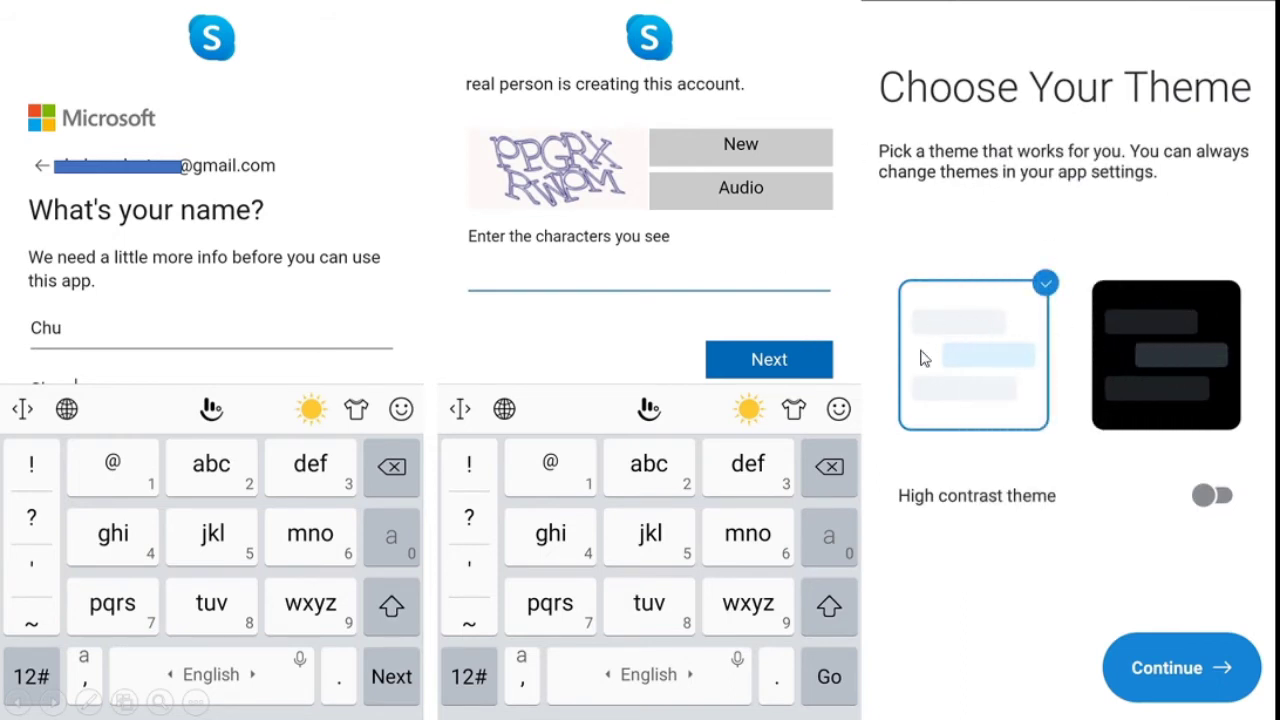
left_click(1197, 655)
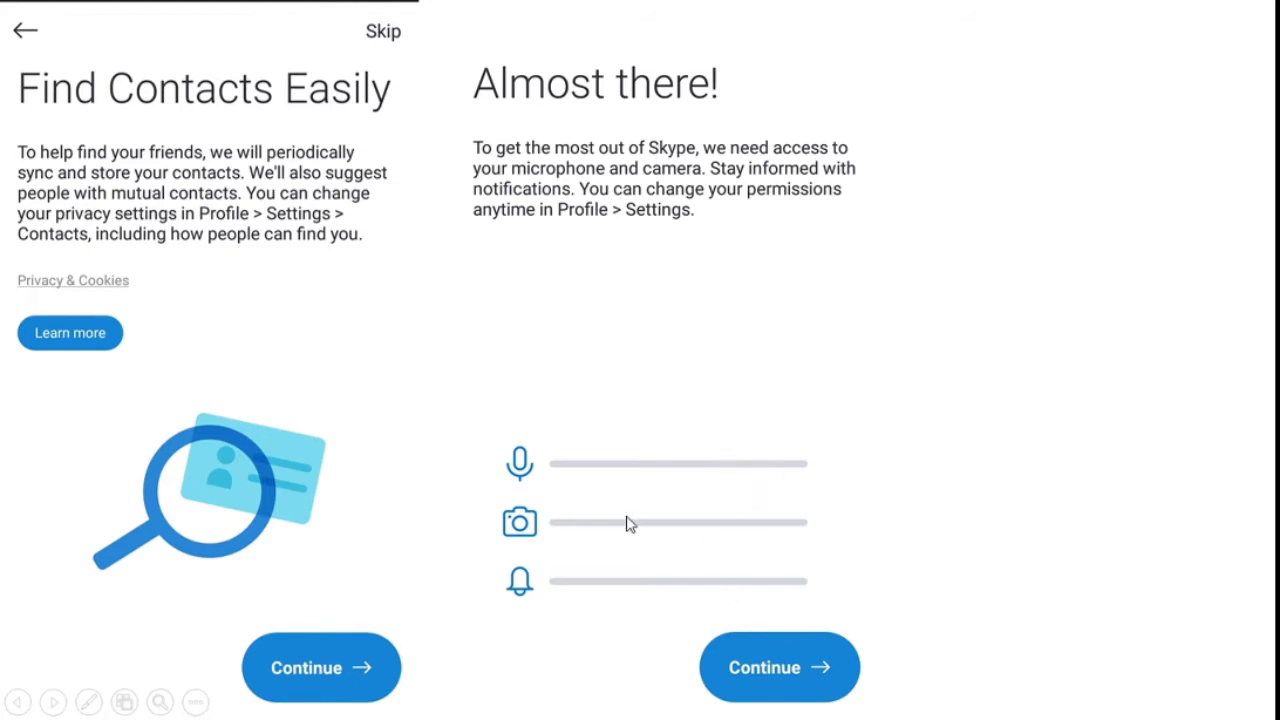
left_click(857, 438)
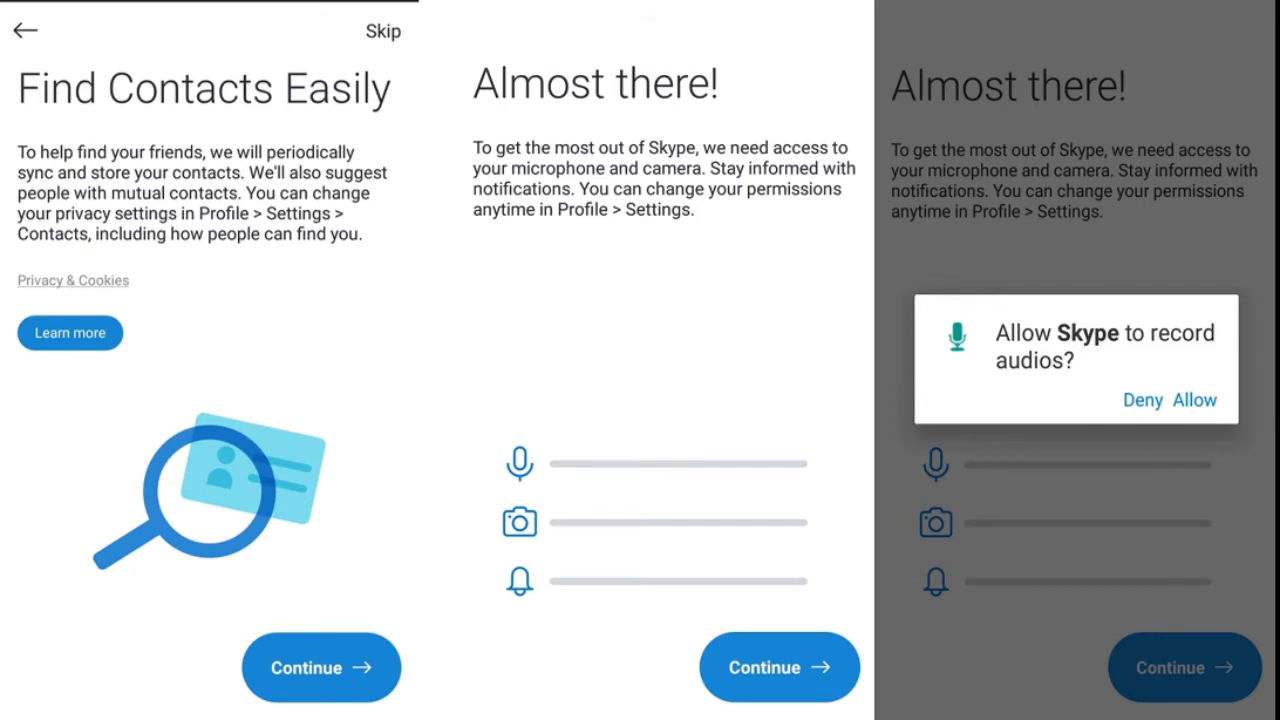
key("Right")
left_click(727, 617)
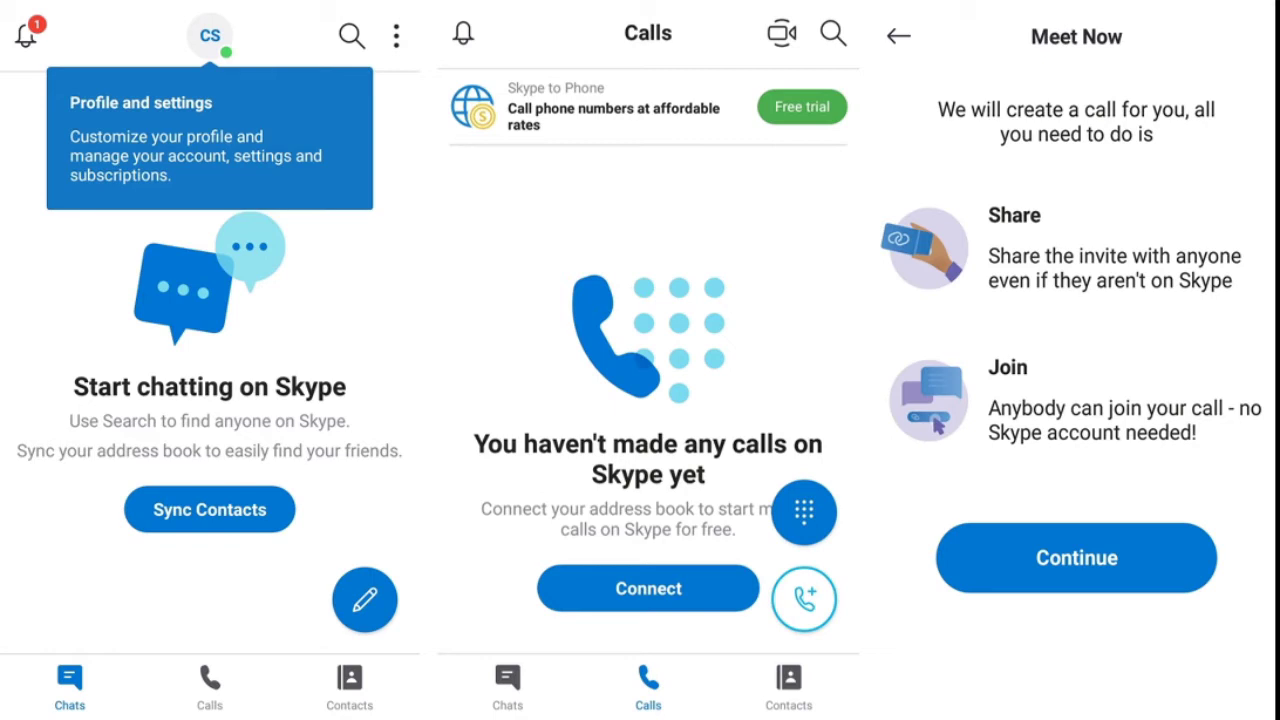
left_click(1110, 578)
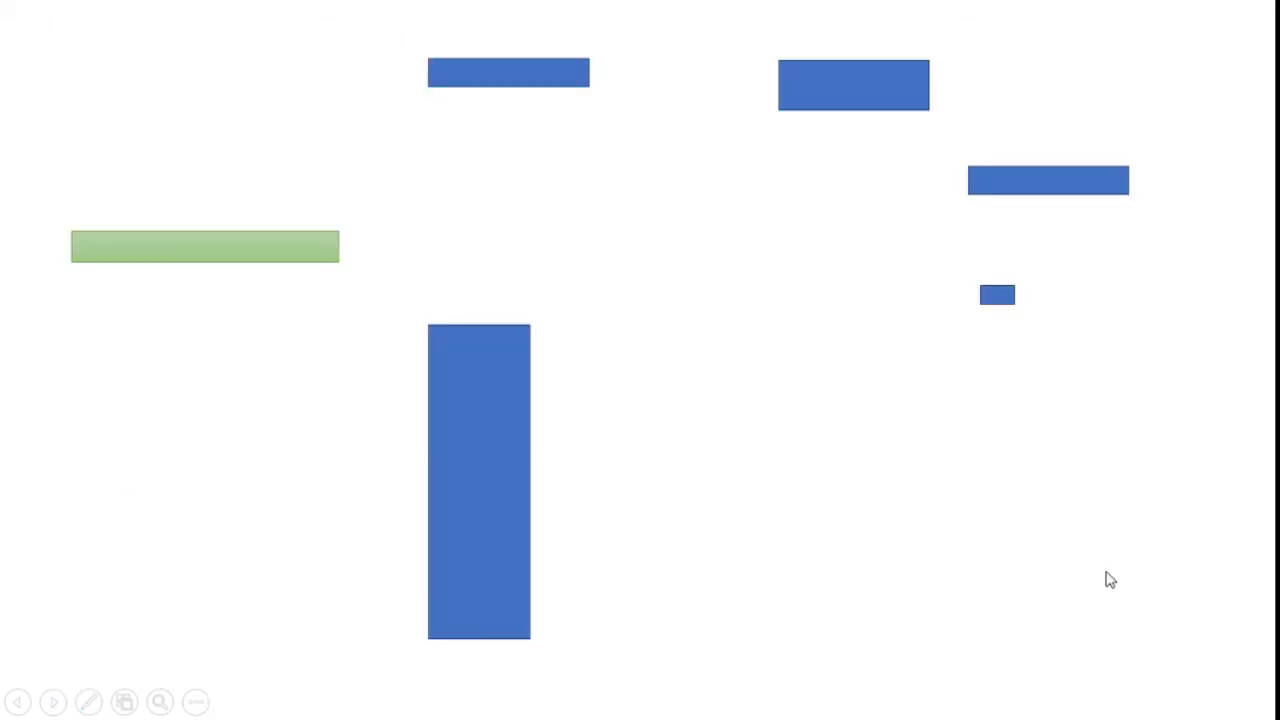
left_click(510, 515)
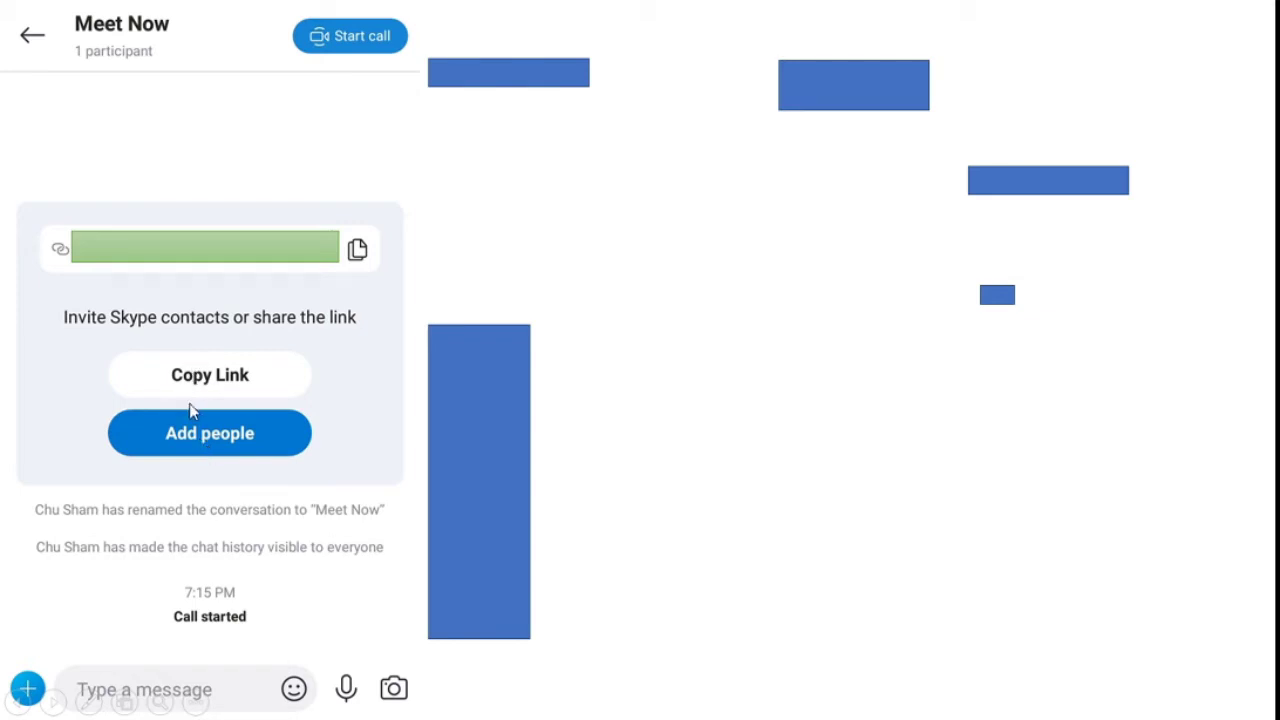
left_click(871, 419)
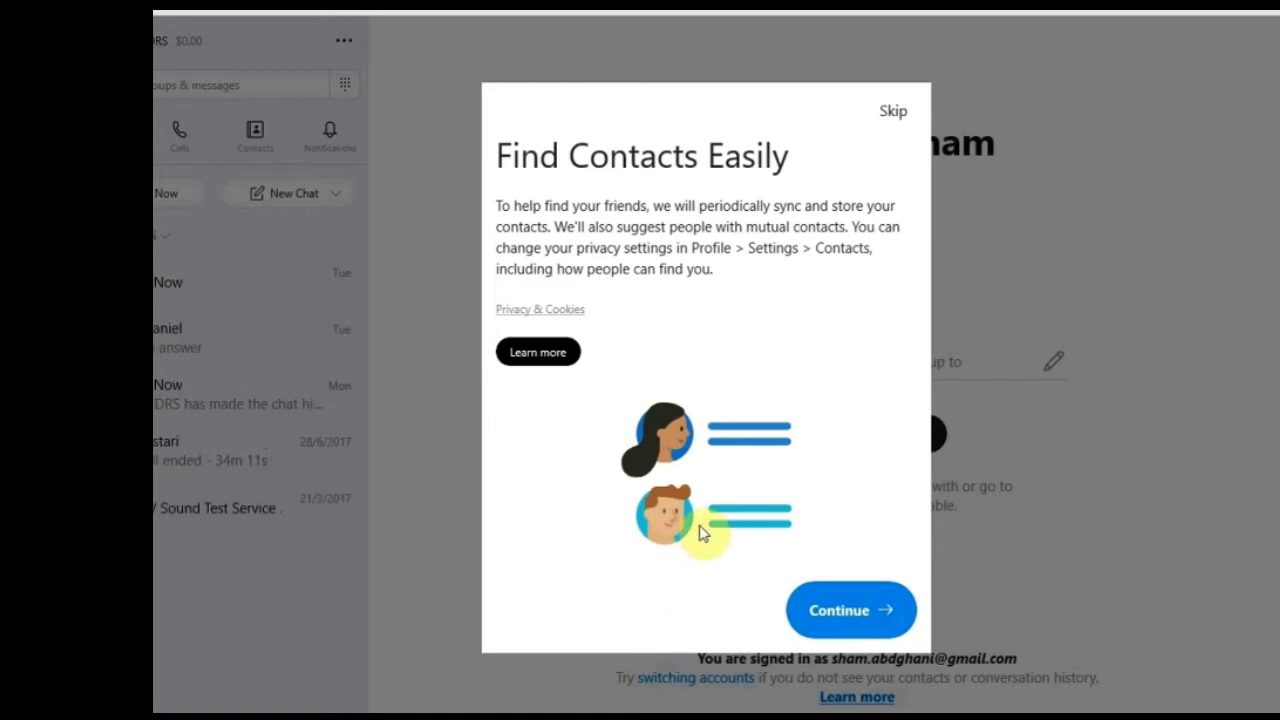
Step: Skip the contact syncing and profile picture pages of the initial setup
left_click(892, 112)
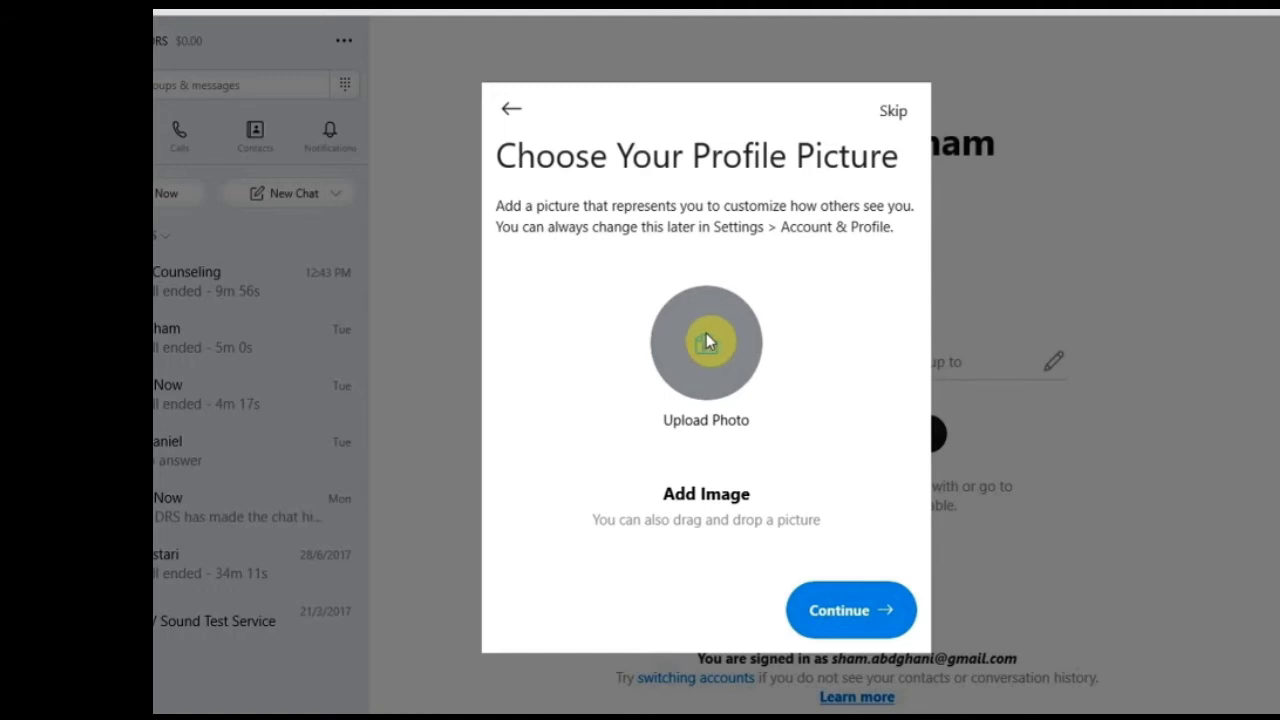
left_click(895, 115)
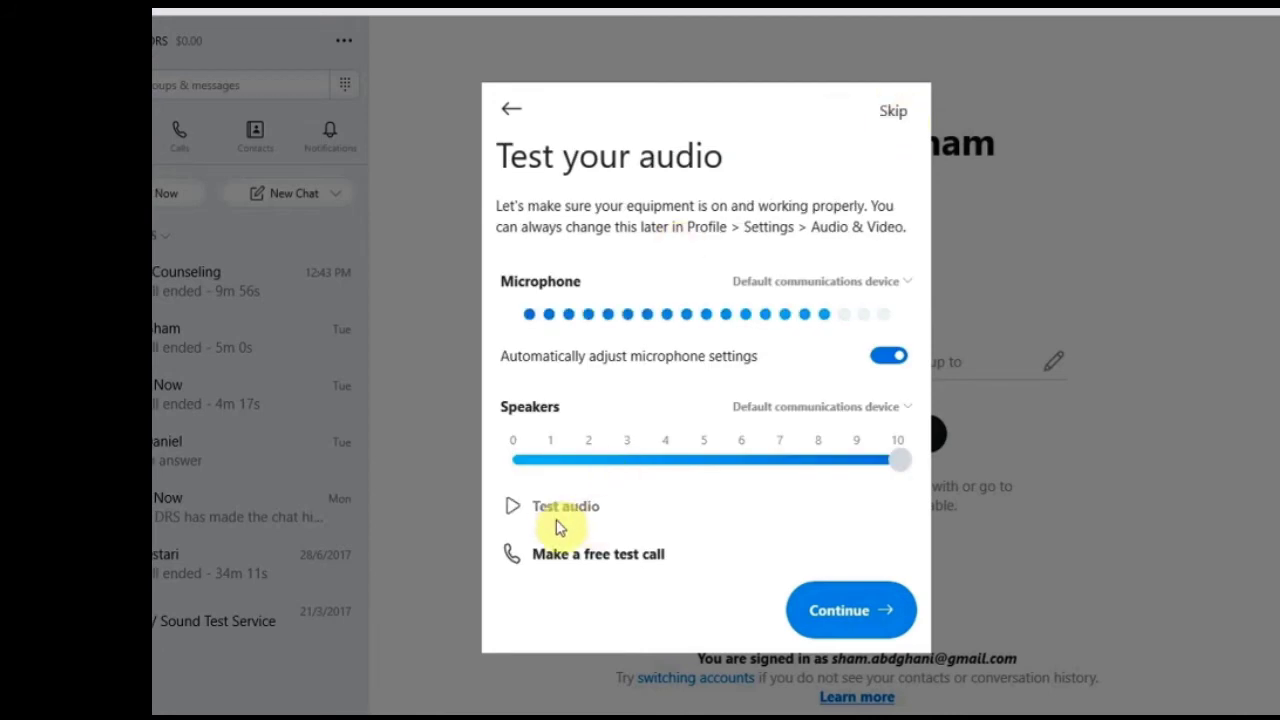
Step: Play and stop the test audio on the speakers, and finish the audio and video test pages
left_click(523, 508)
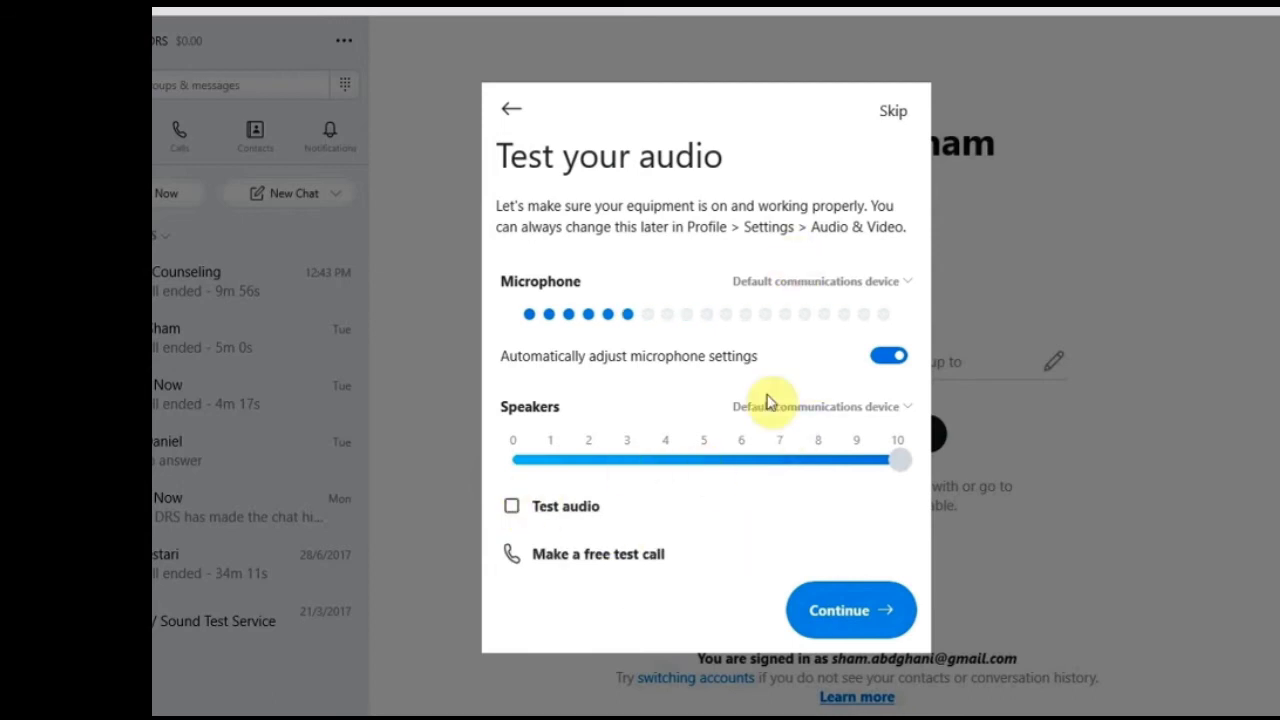
left_click(514, 508)
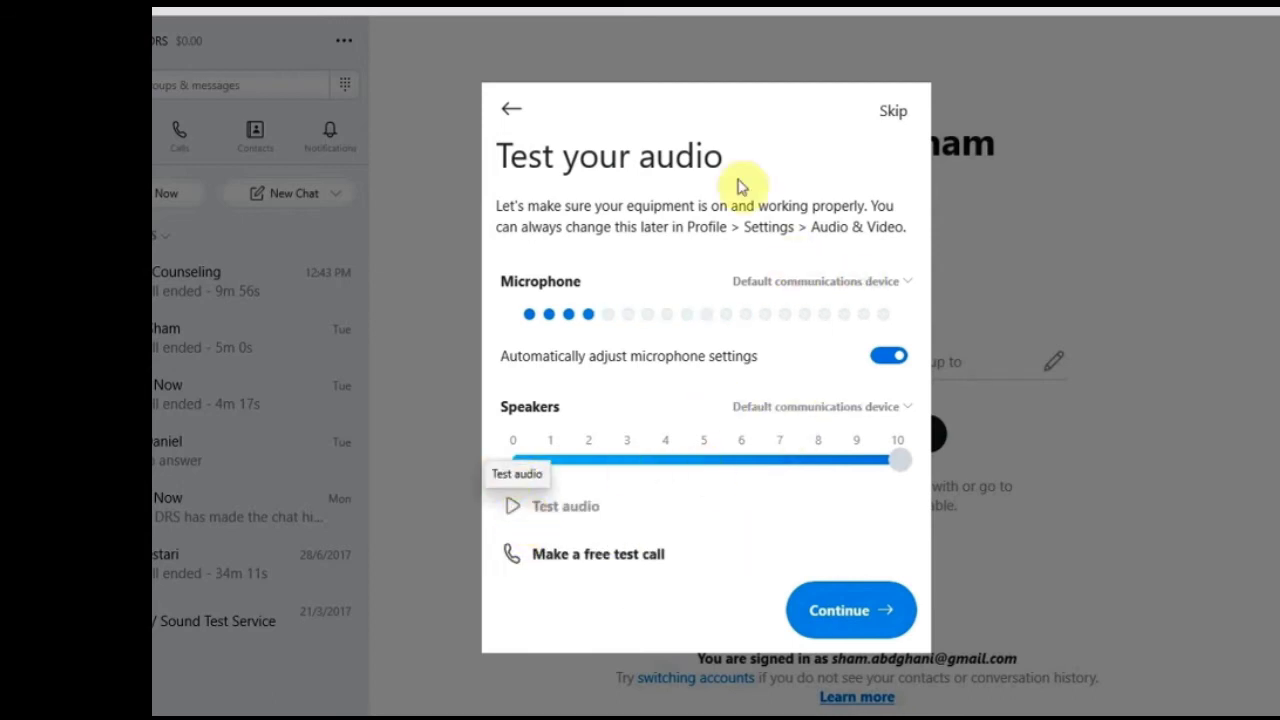
left_click(894, 112)
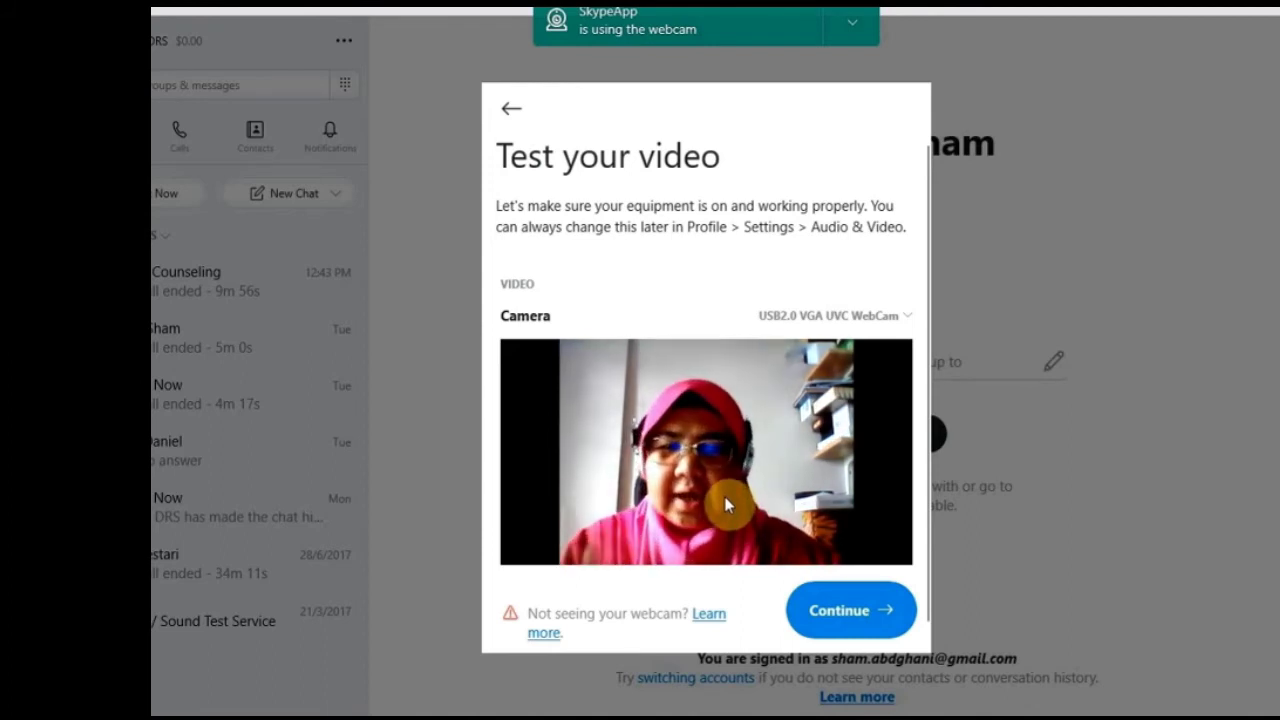
left_click(850, 611)
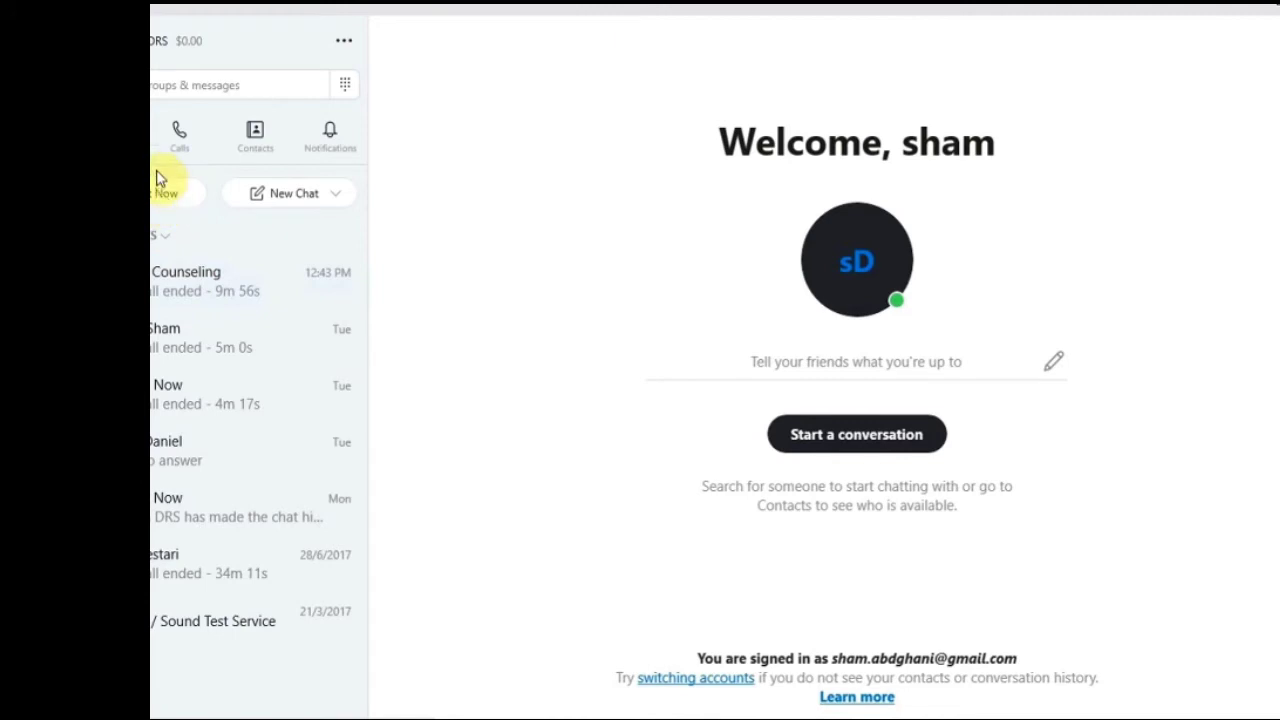
Step: Search Skype for "counseling" and open the Aims Counseling contact
left_click(193, 87)
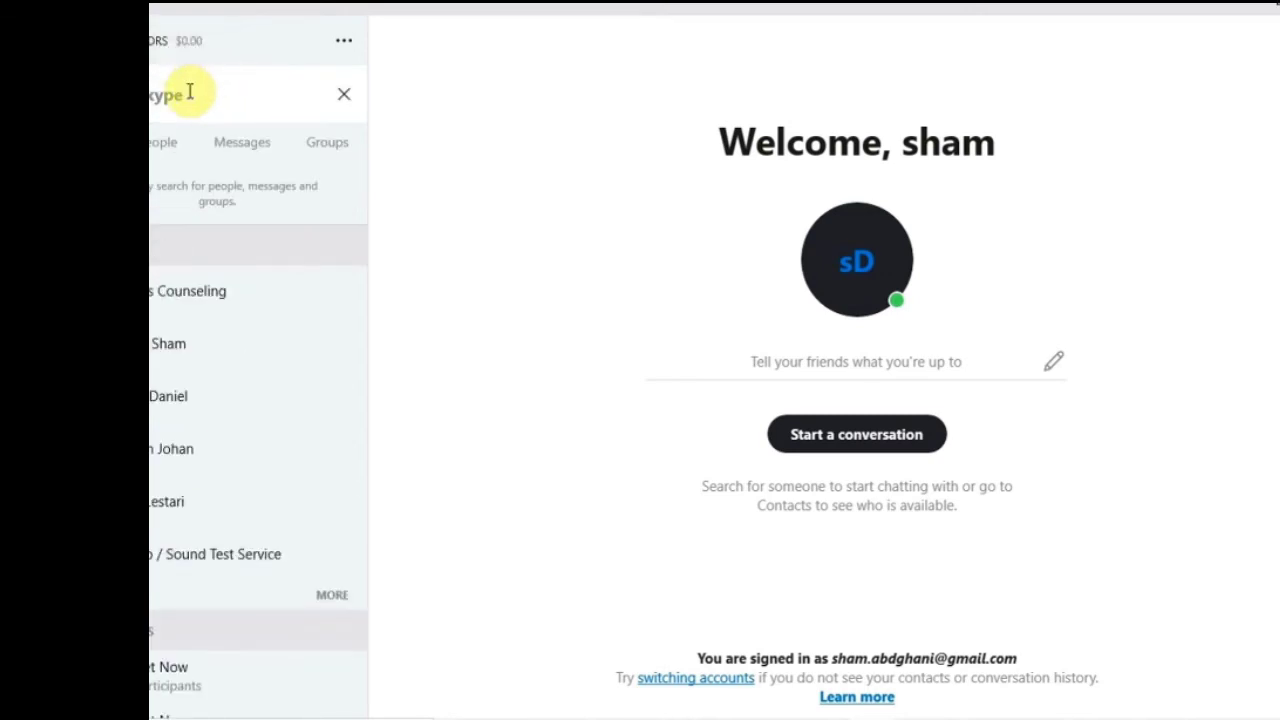
type("s")
type("nselors")
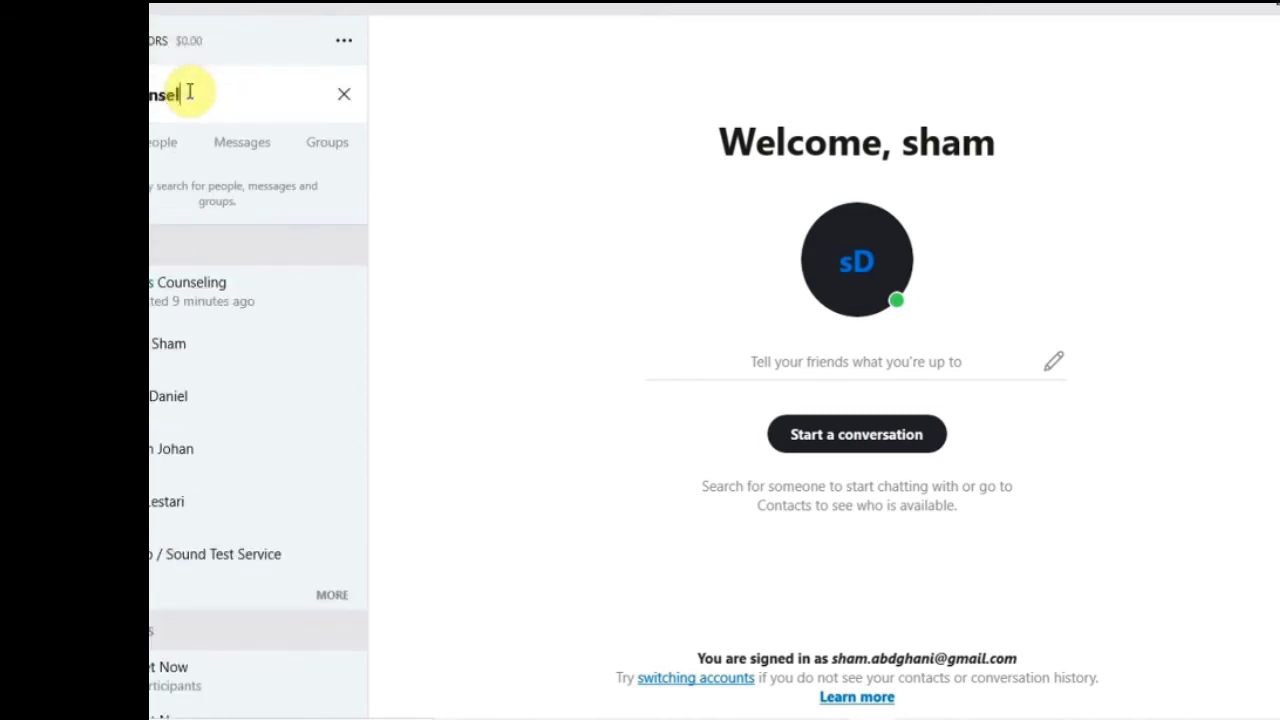
key("BackSpace")
key("BackSpace")
key("BackSpace")
type("ing")
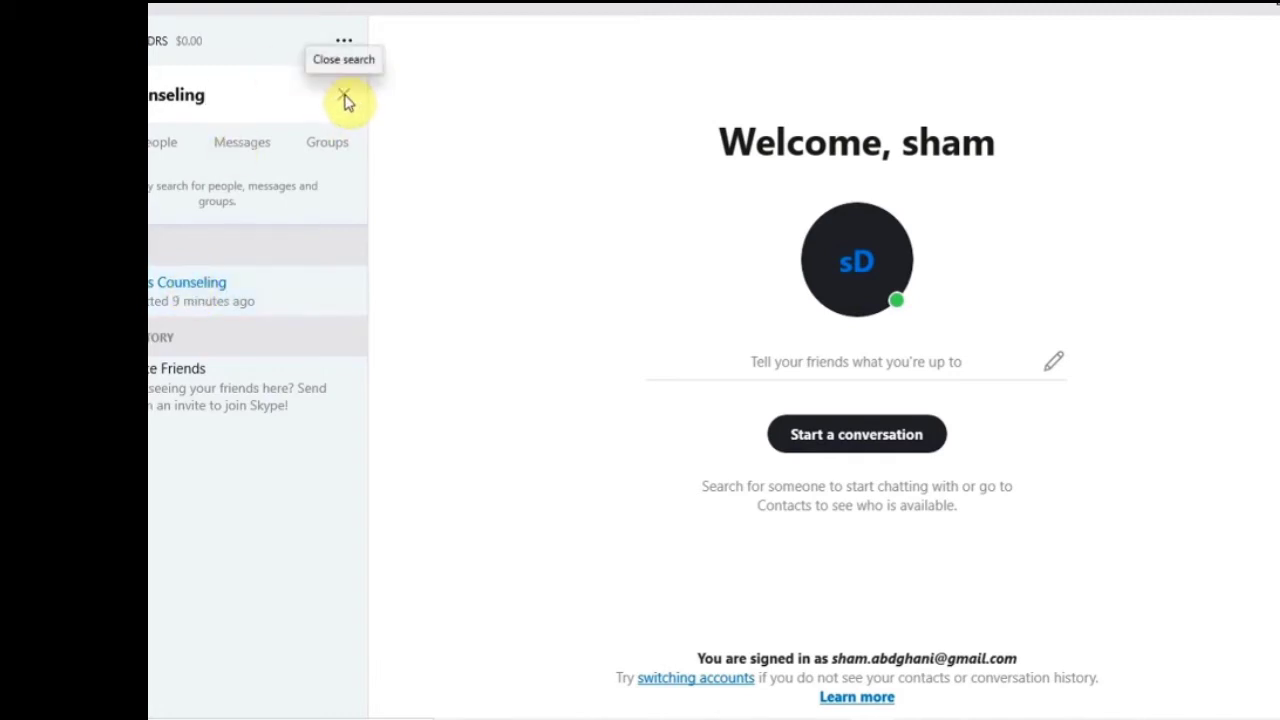
left_click(195, 286)
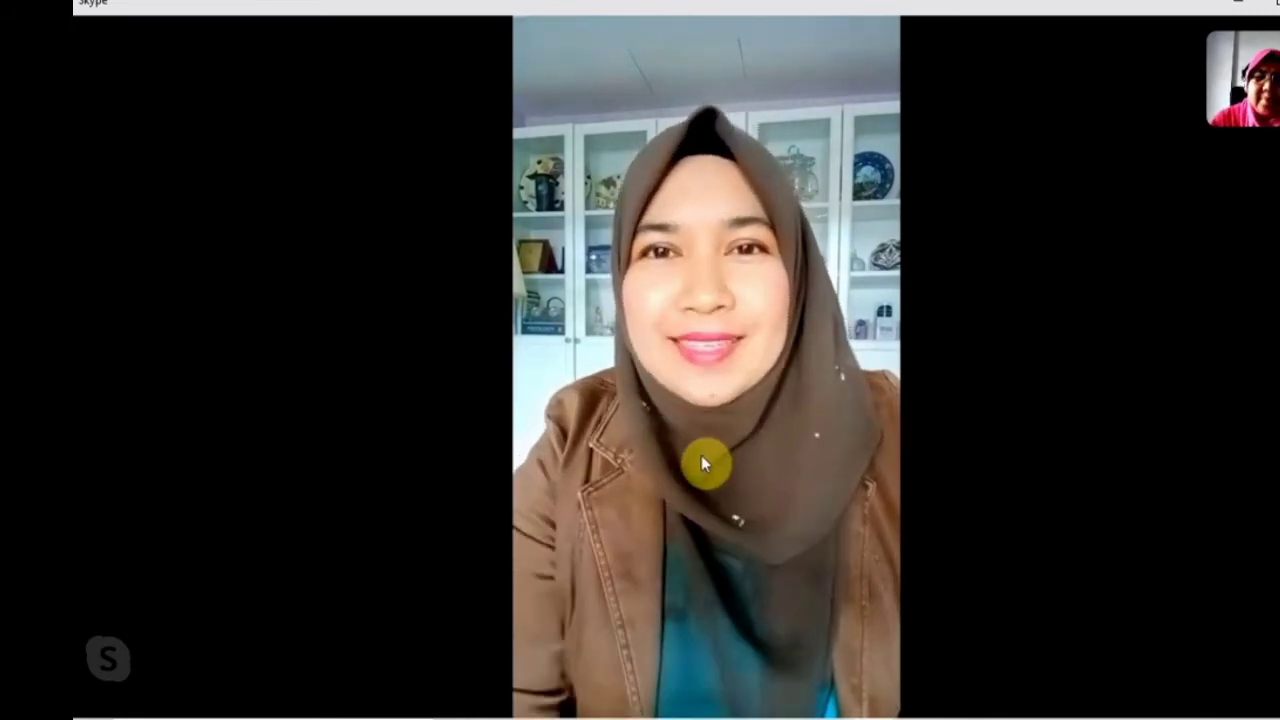
Step: Share the computer screen with Aims Counseling in the ongoing video call, using the computer sound sharing option
mouse_move(708, 474)
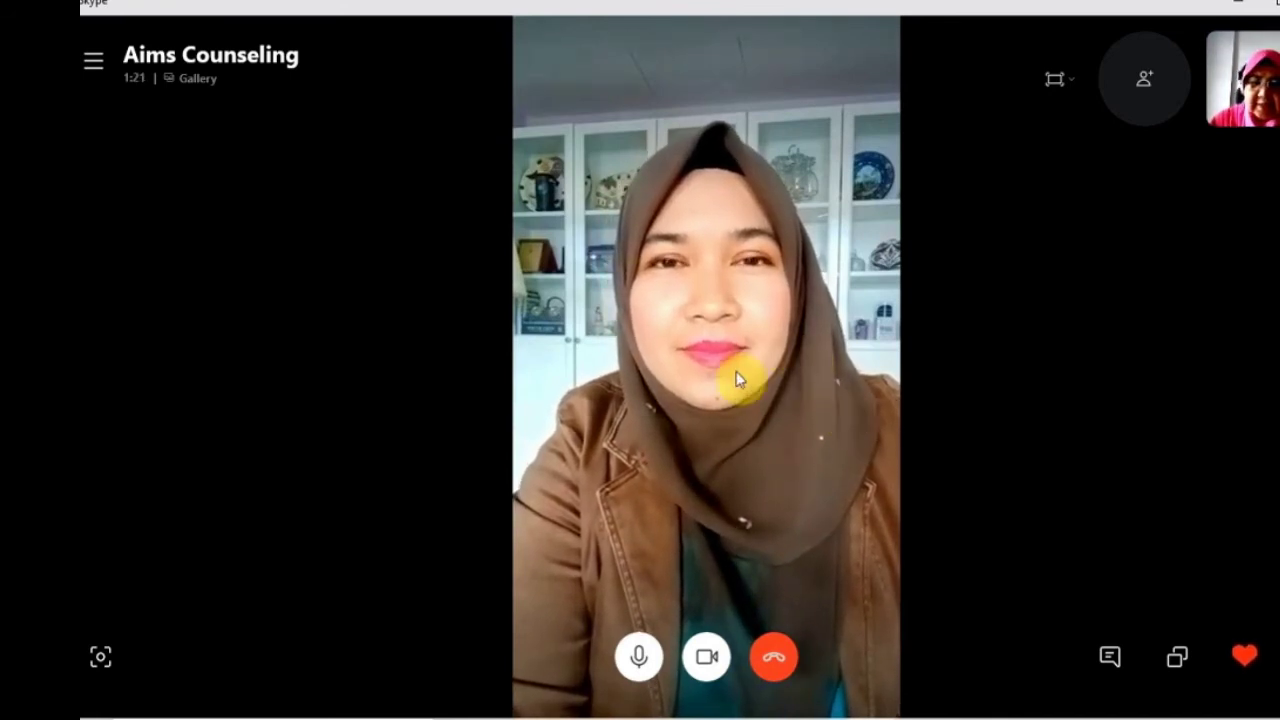
left_click(1178, 662)
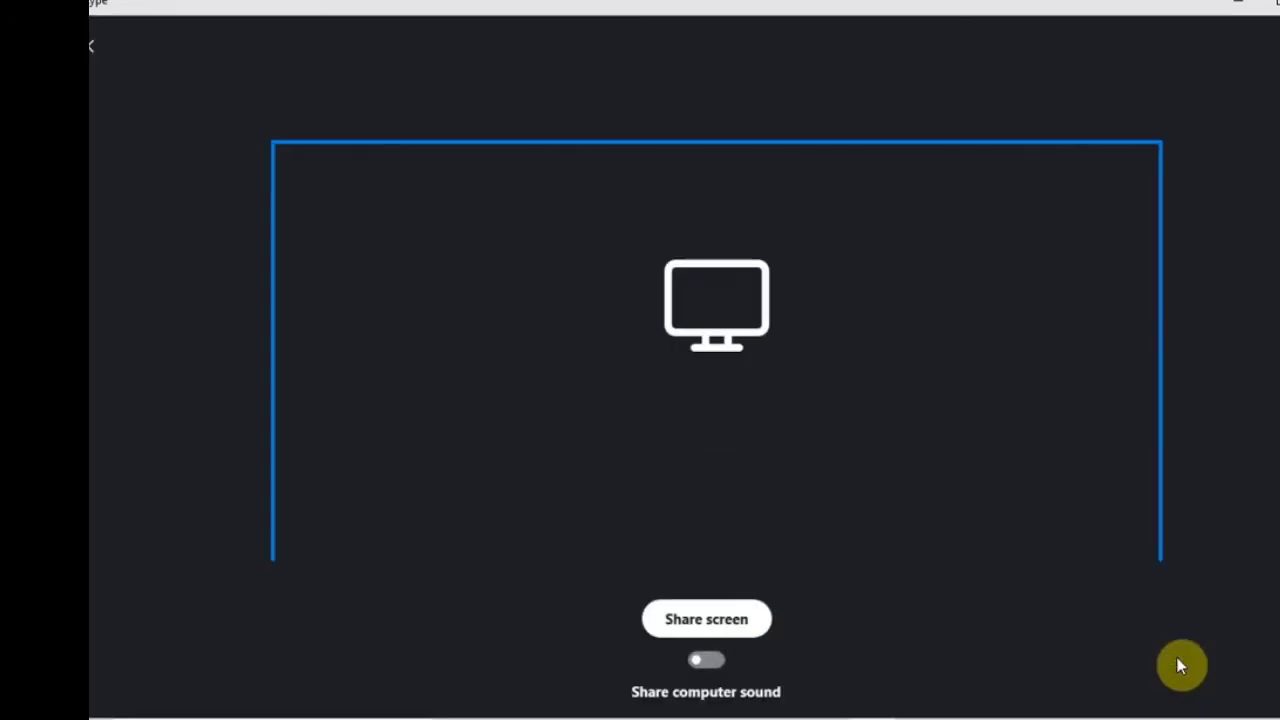
left_click(720, 659)
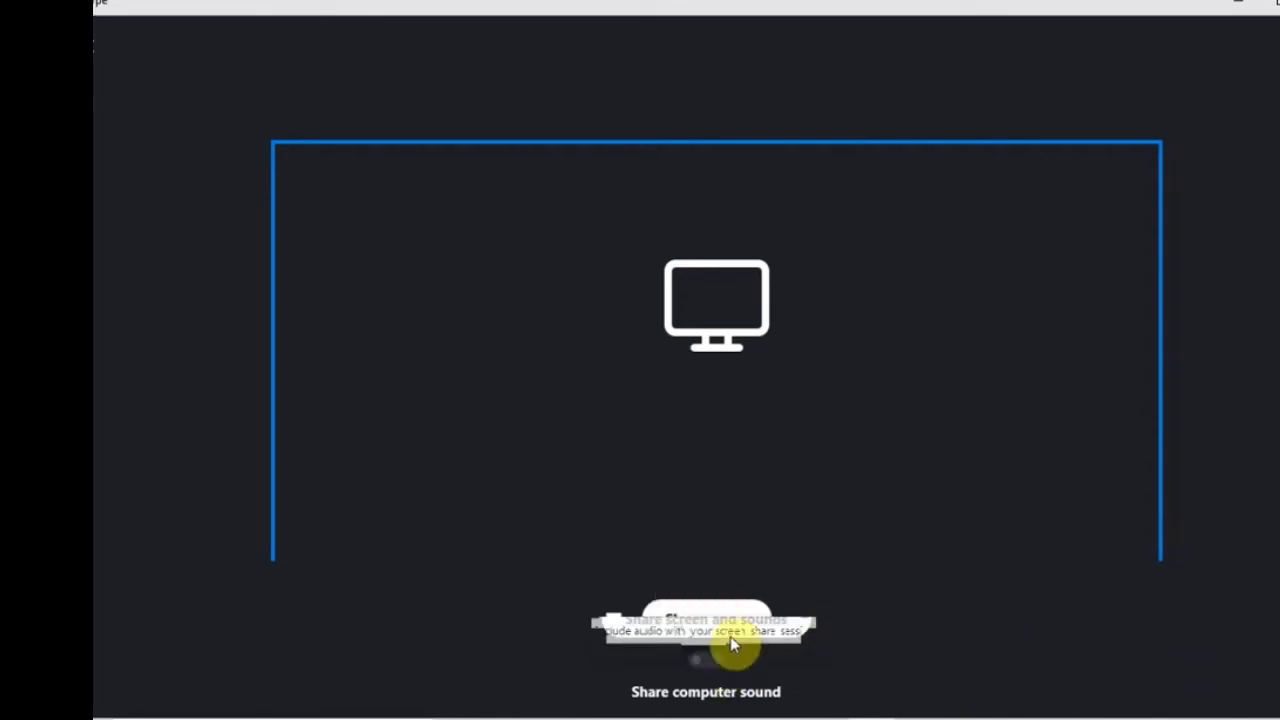
left_click(712, 621)
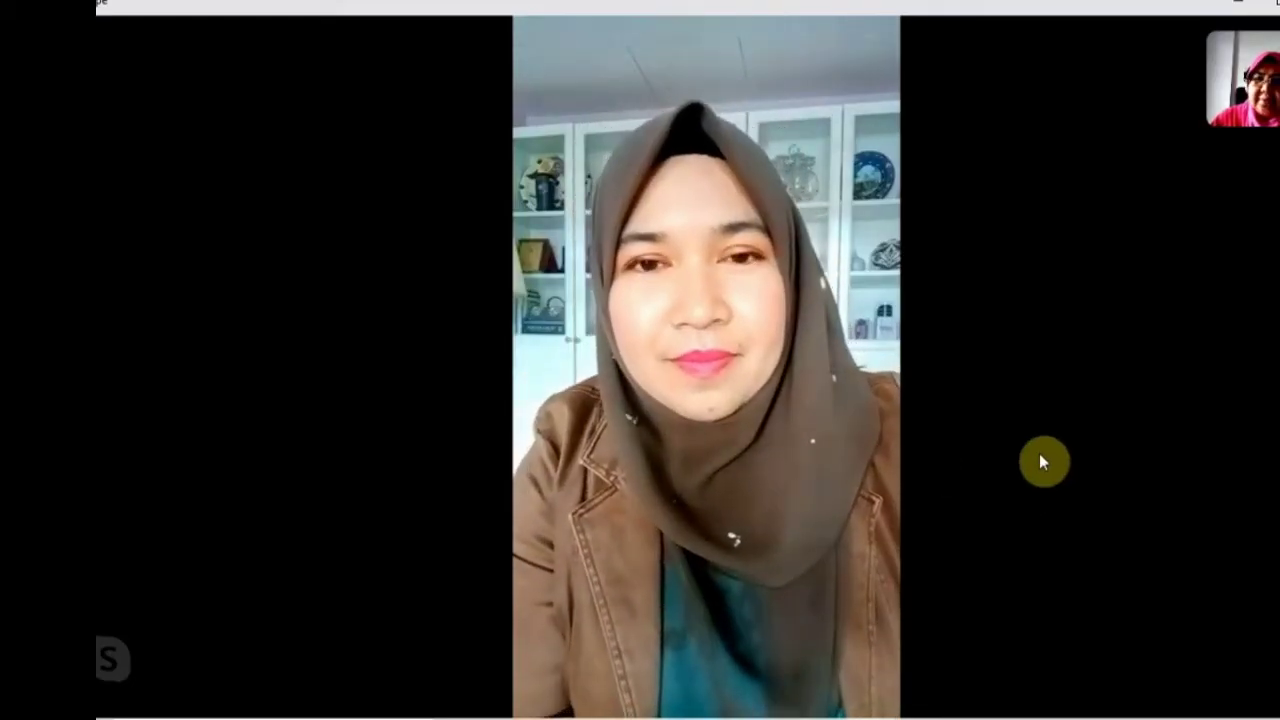
mouse_move(1039, 453)
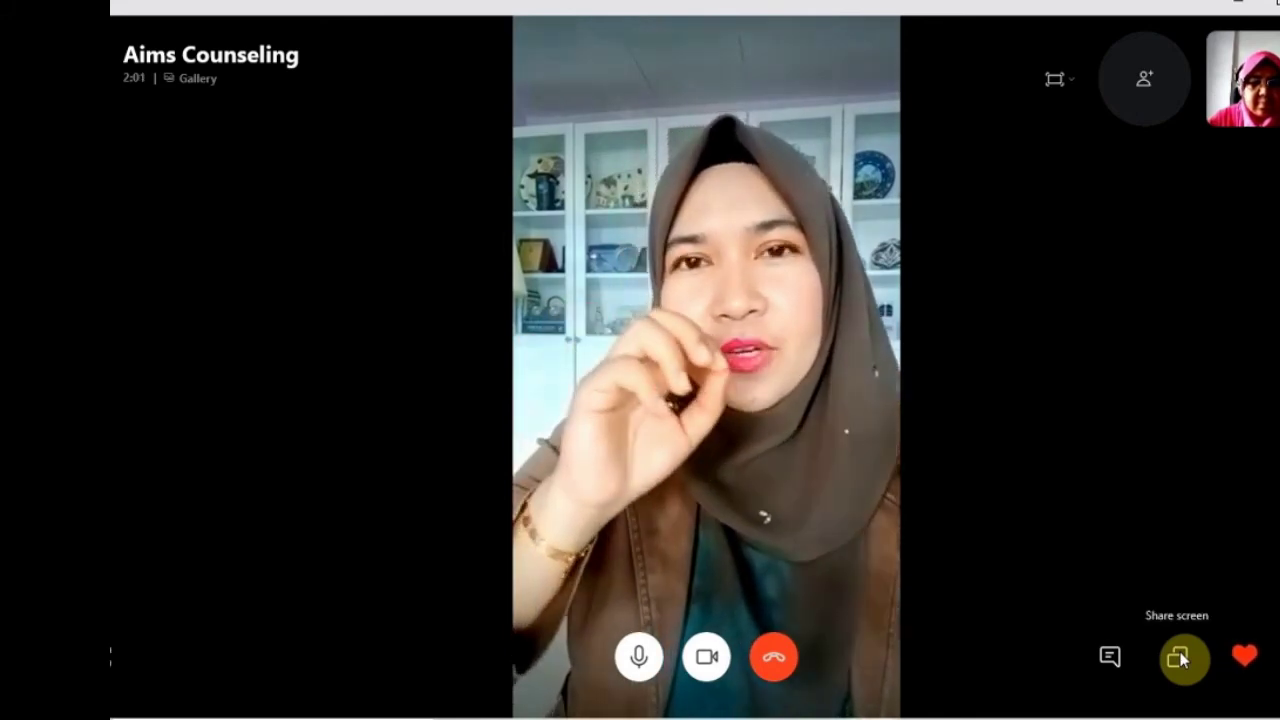
left_click(1182, 659)
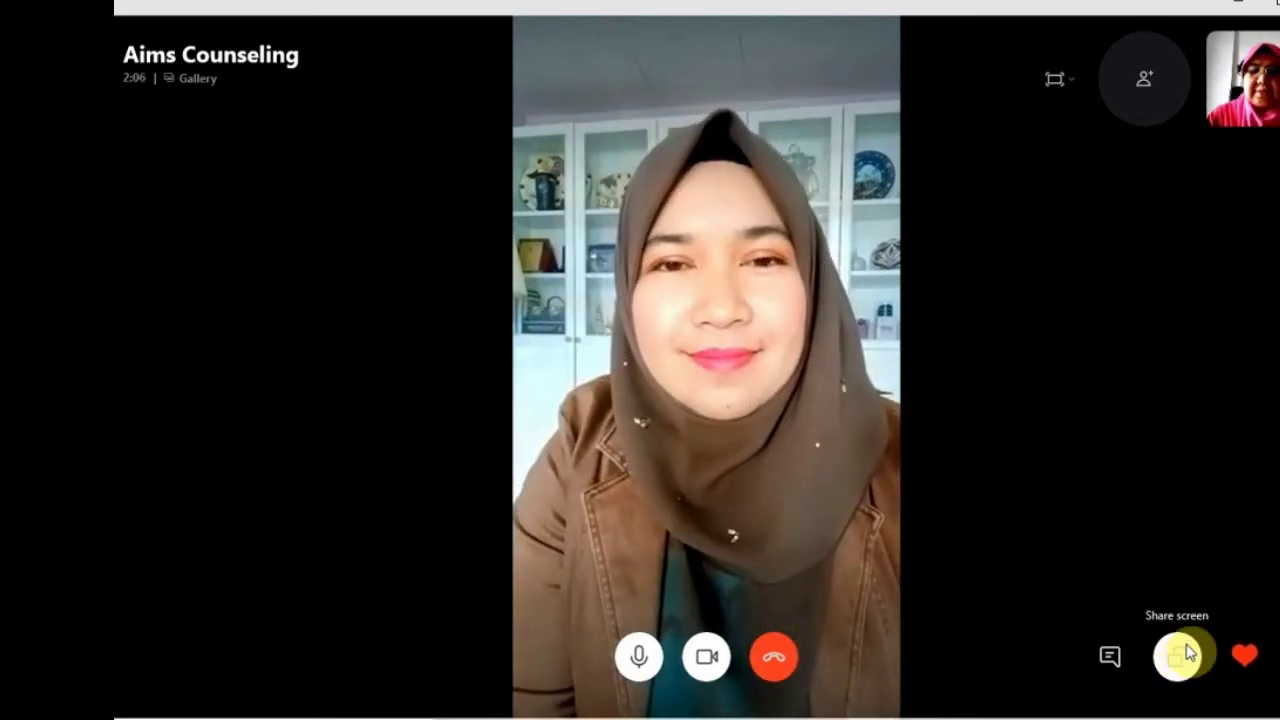
Step: Switch to the Chrome browser, present the Google results for "big 5 elements" and minimize the browser
mouse_move(862, 715)
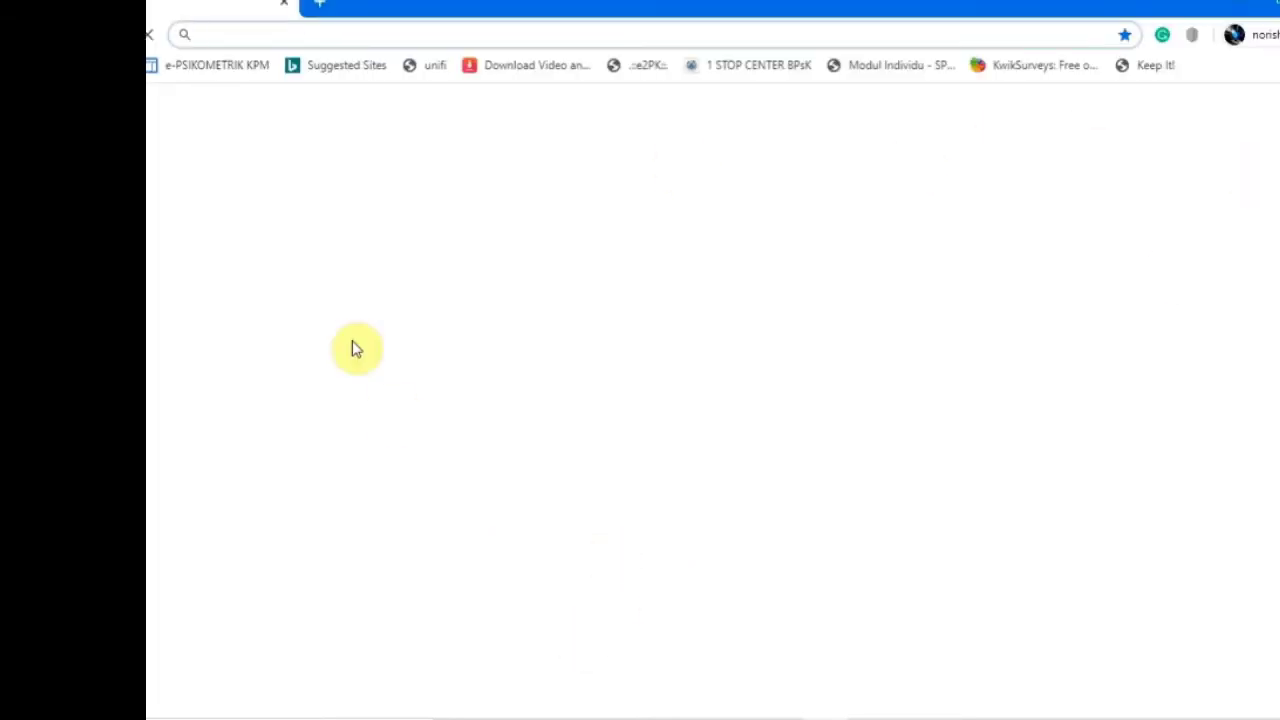
left_click(1157, 35)
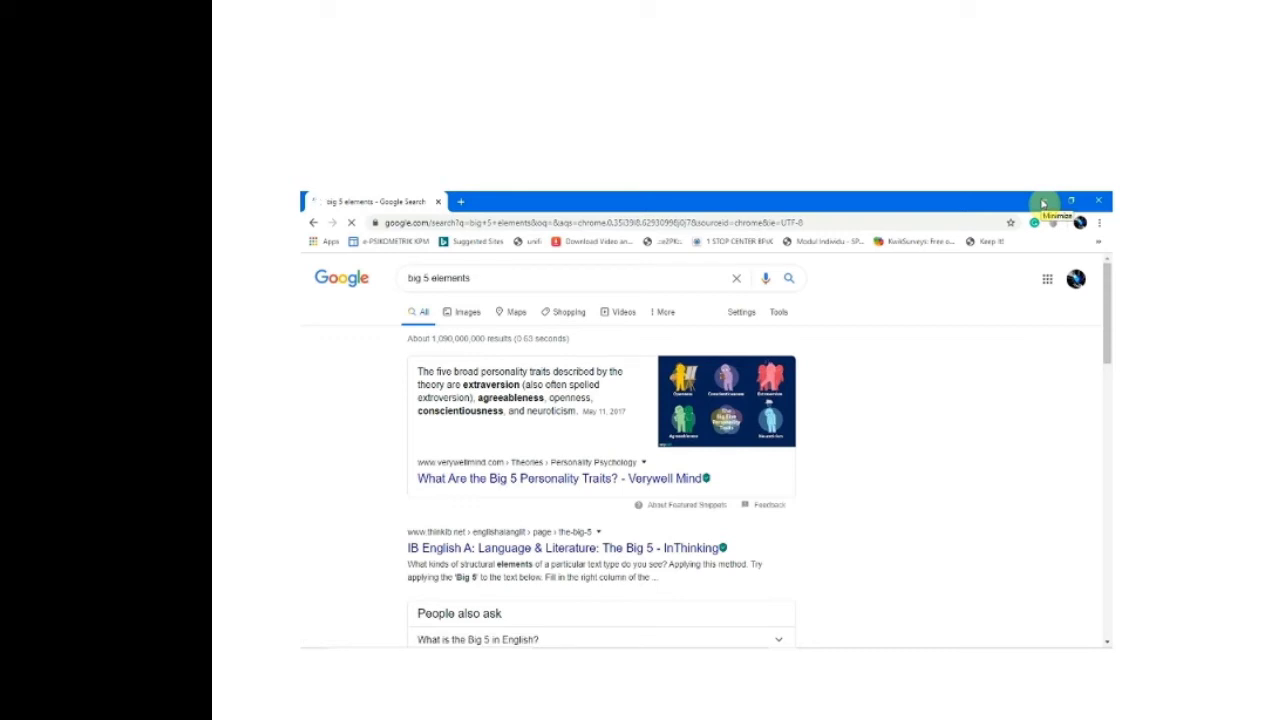
left_click(1046, 203)
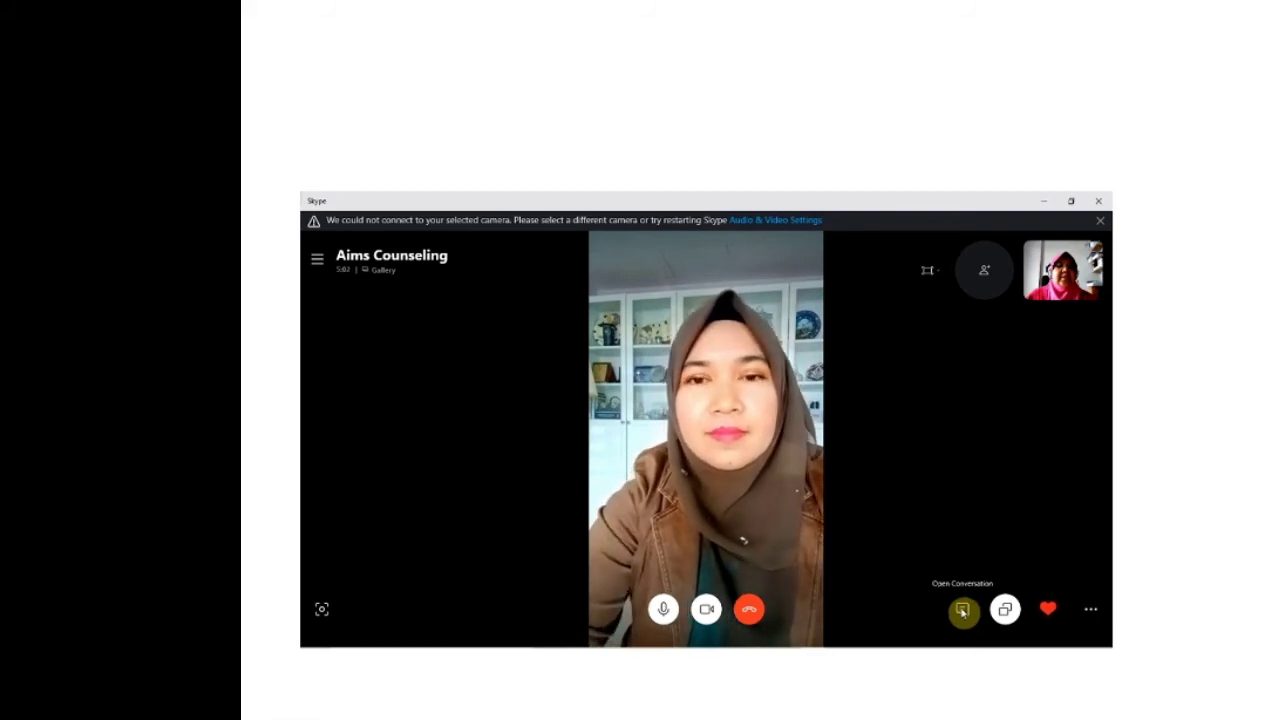
Step: Open the call's chat with Aims Counseling, send the message "hai", and close the conversation
left_click(962, 611)
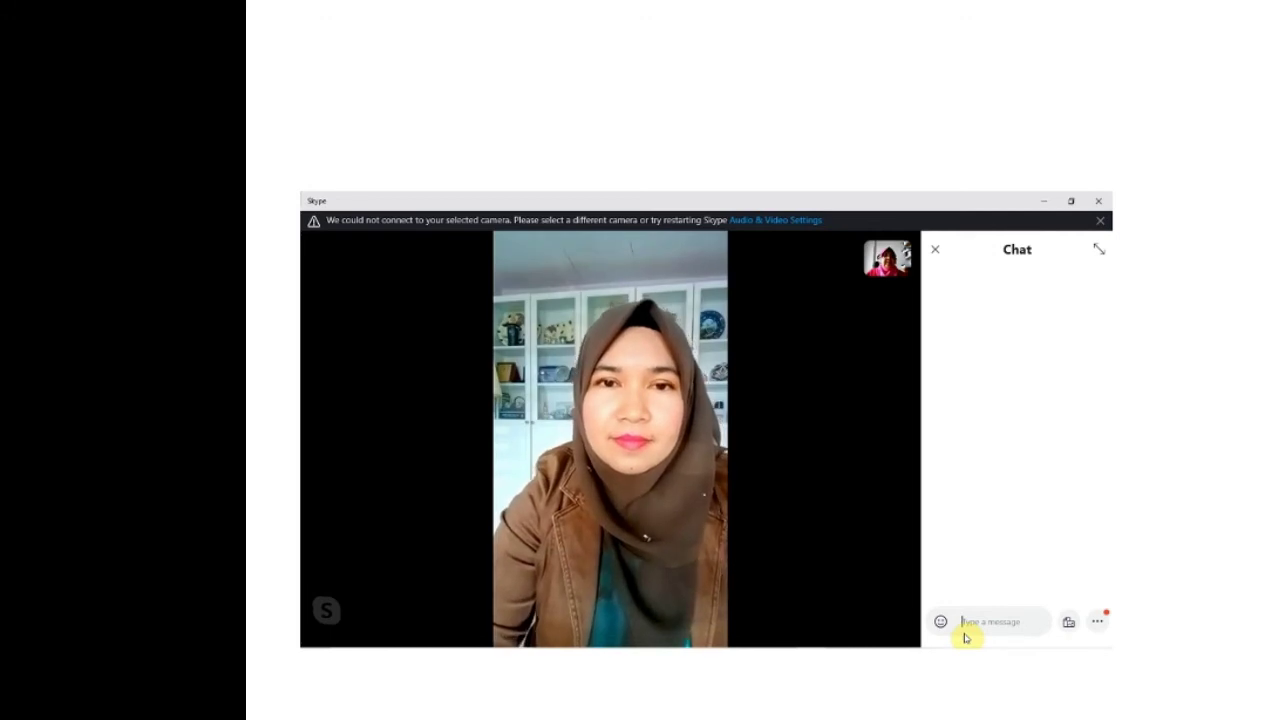
type("hai")
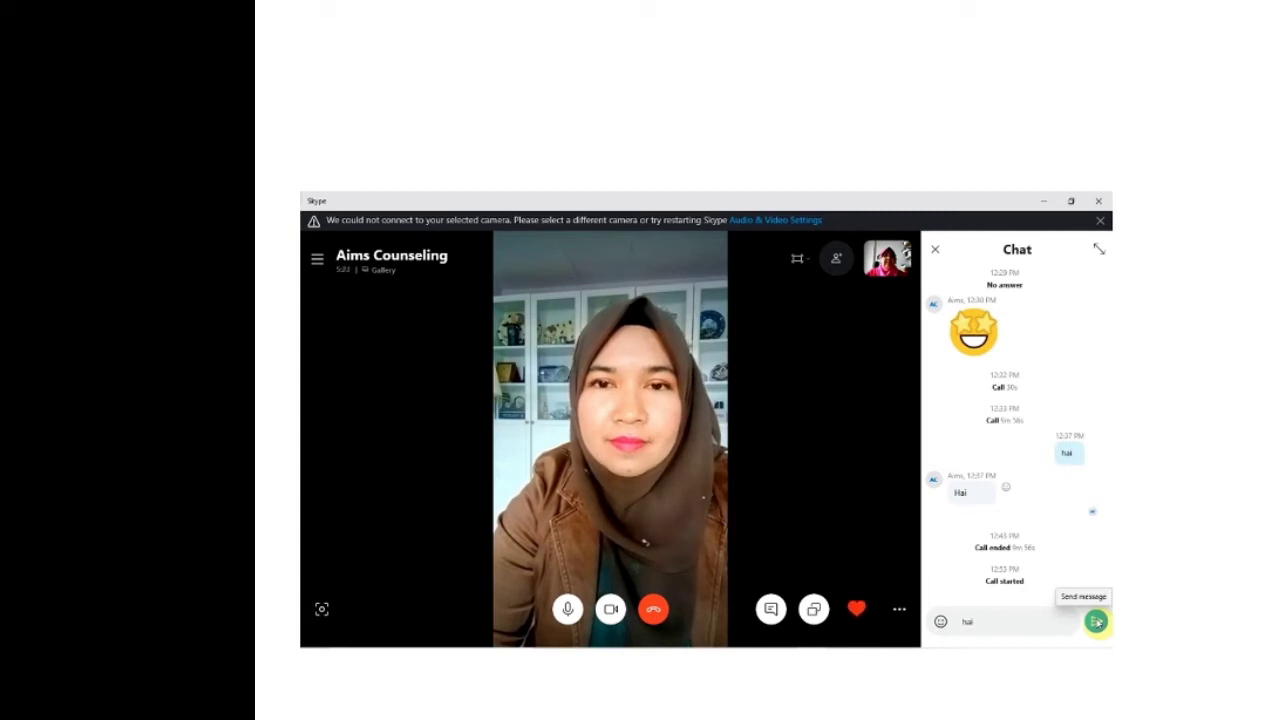
left_click(1096, 622)
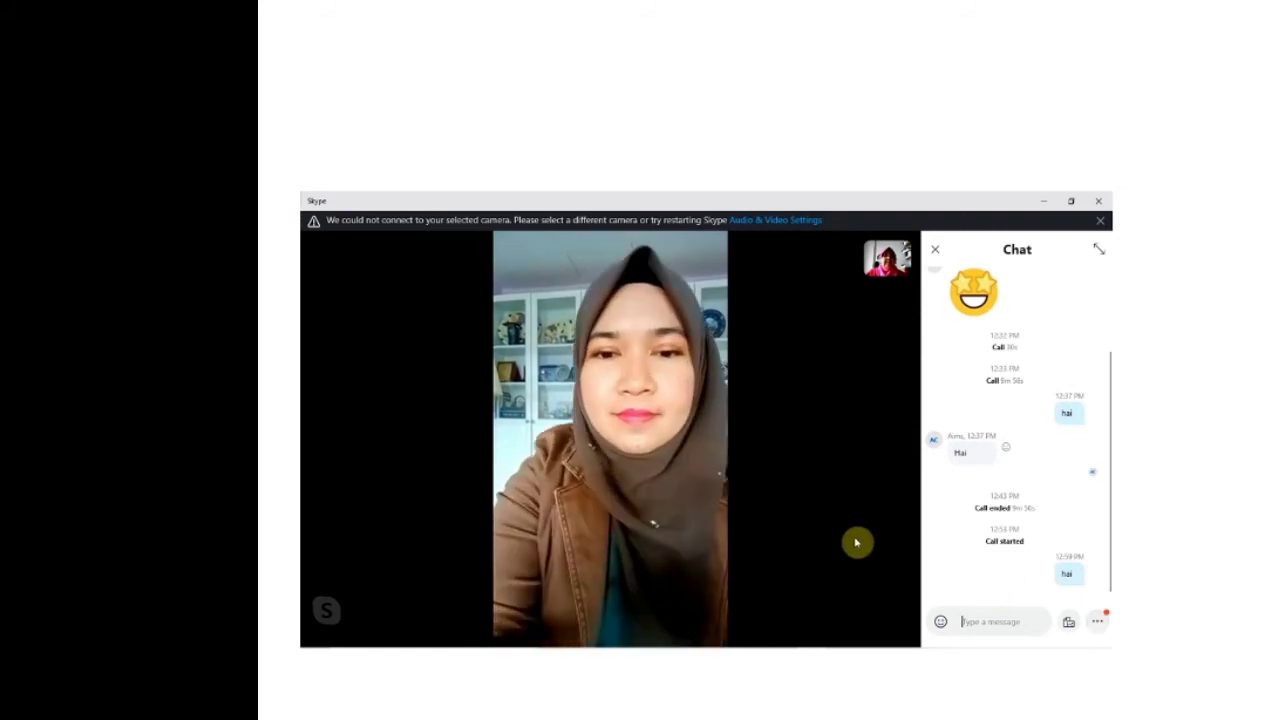
mouse_move(856, 543)
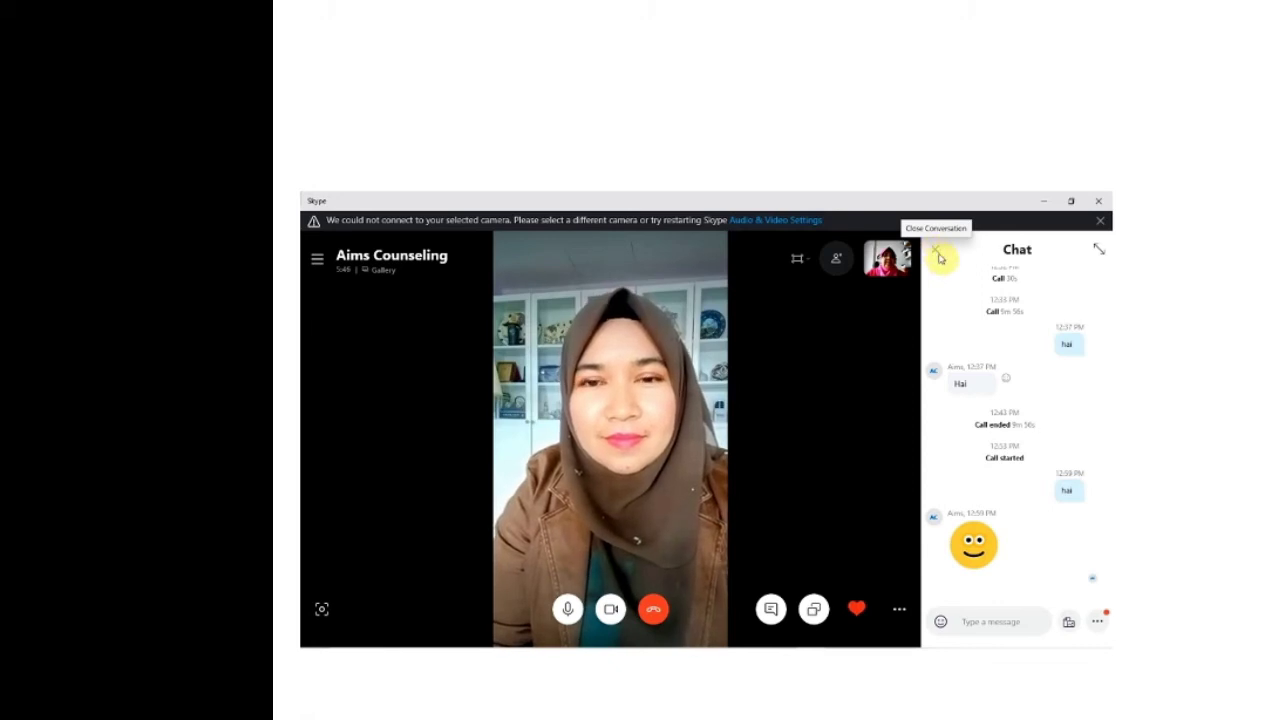
left_click(939, 253)
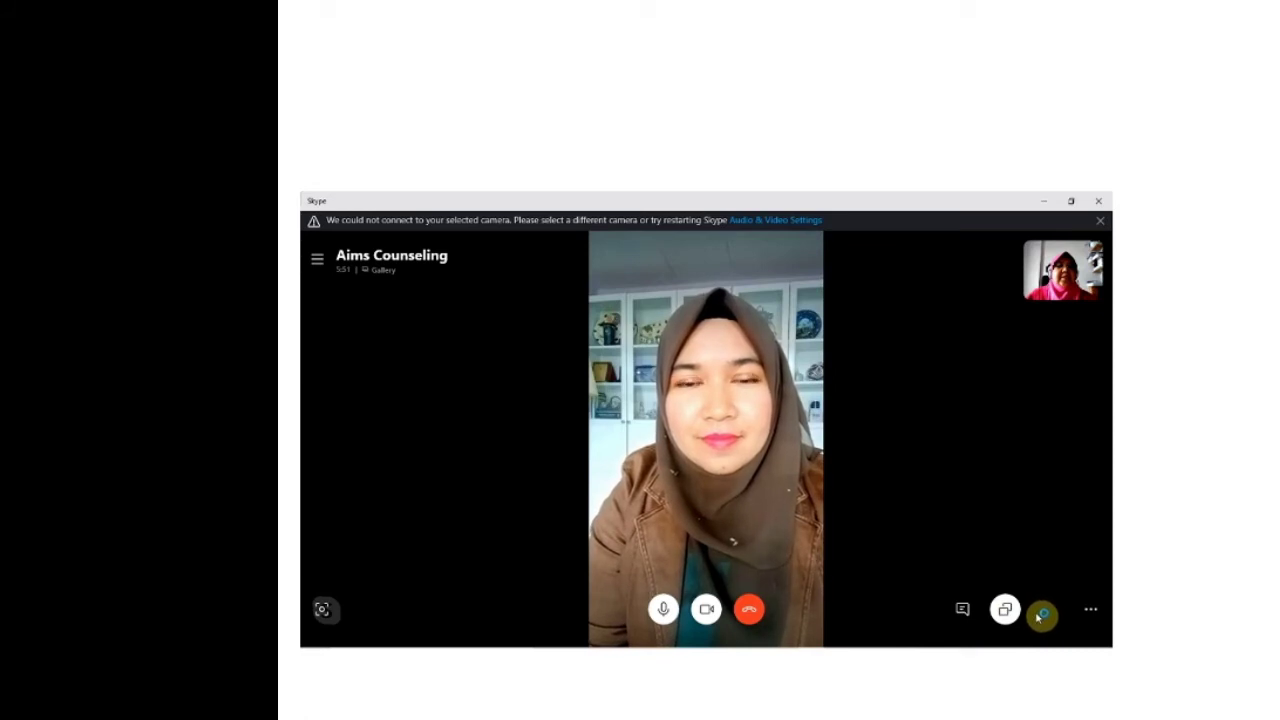
Step: Send a heart reaction to Aims Counseling in the ongoing video call
mouse_move(1006, 606)
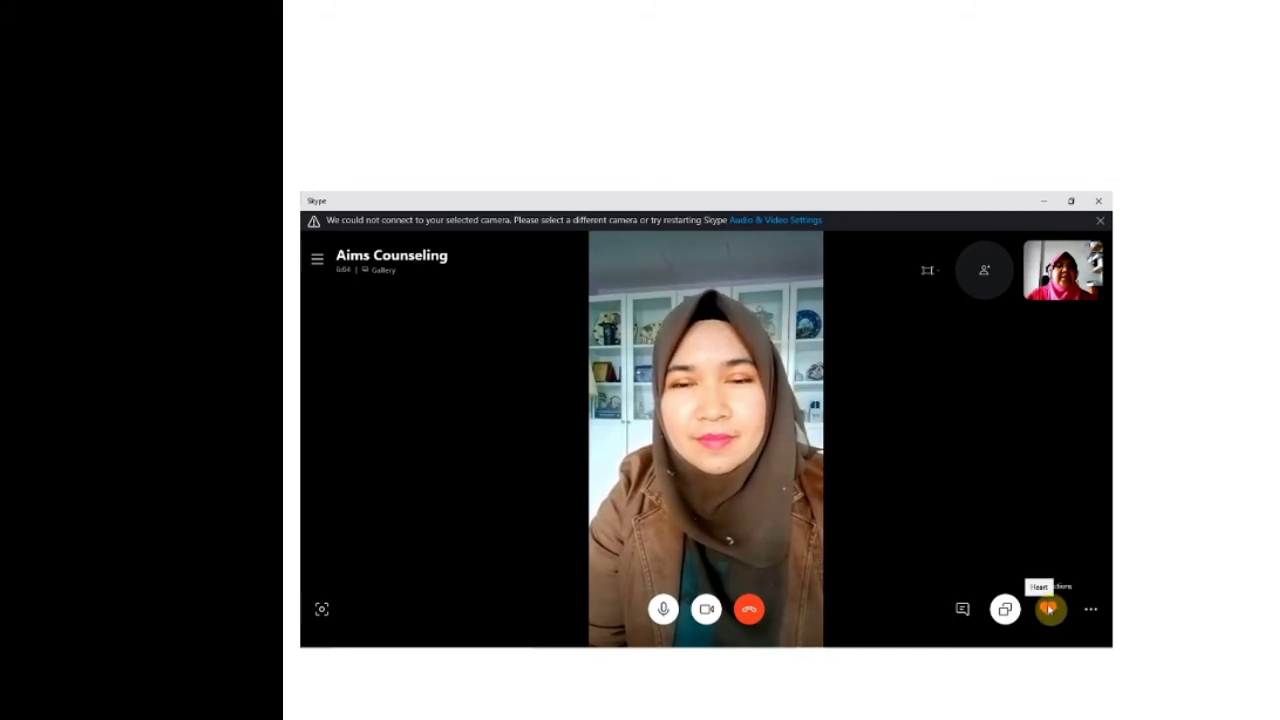
left_click(1048, 608)
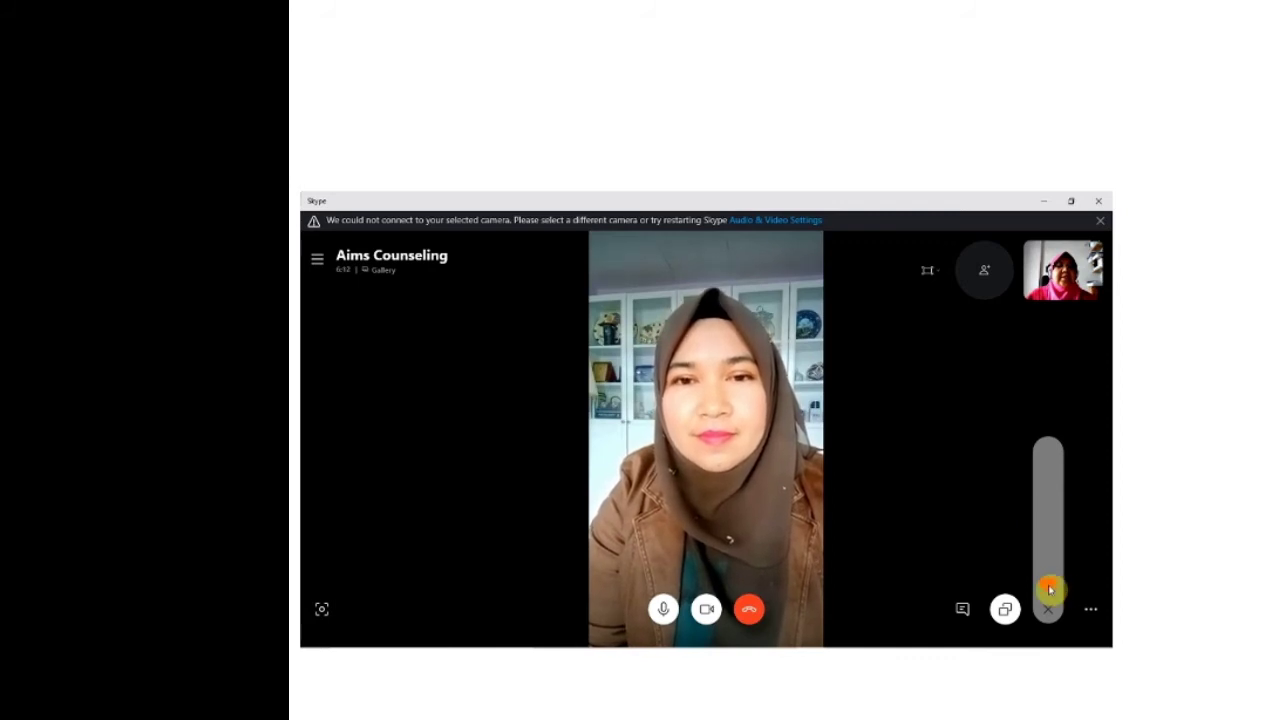
left_click(1050, 590)
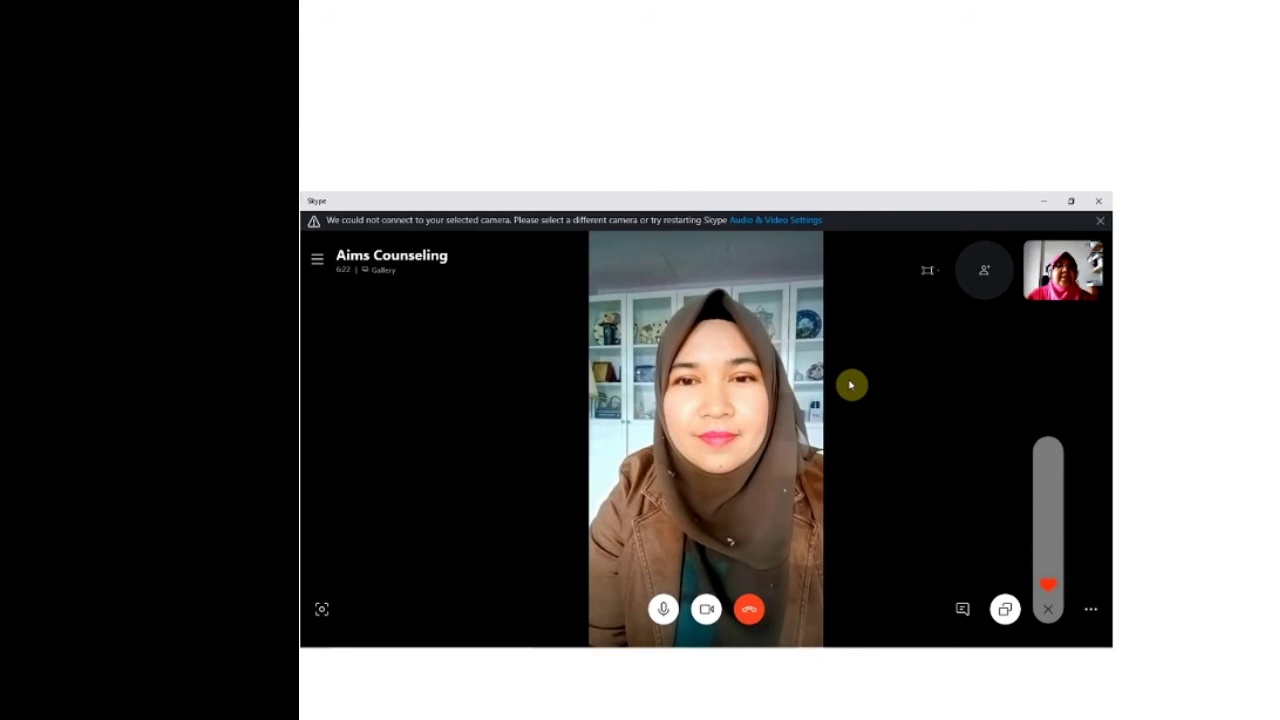
Step: Show the screen sharing options, return to the call without sharing, and send the laughing reaction
mouse_move(990, 645)
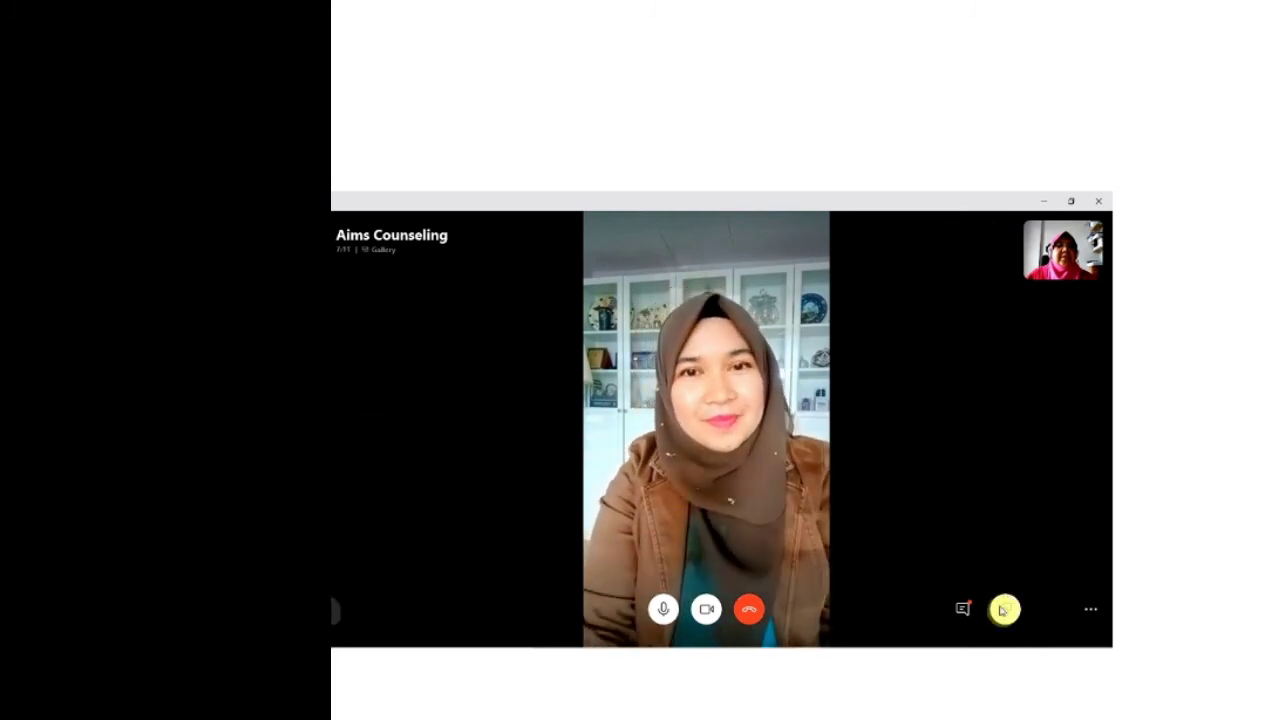
mouse_move(1005, 614)
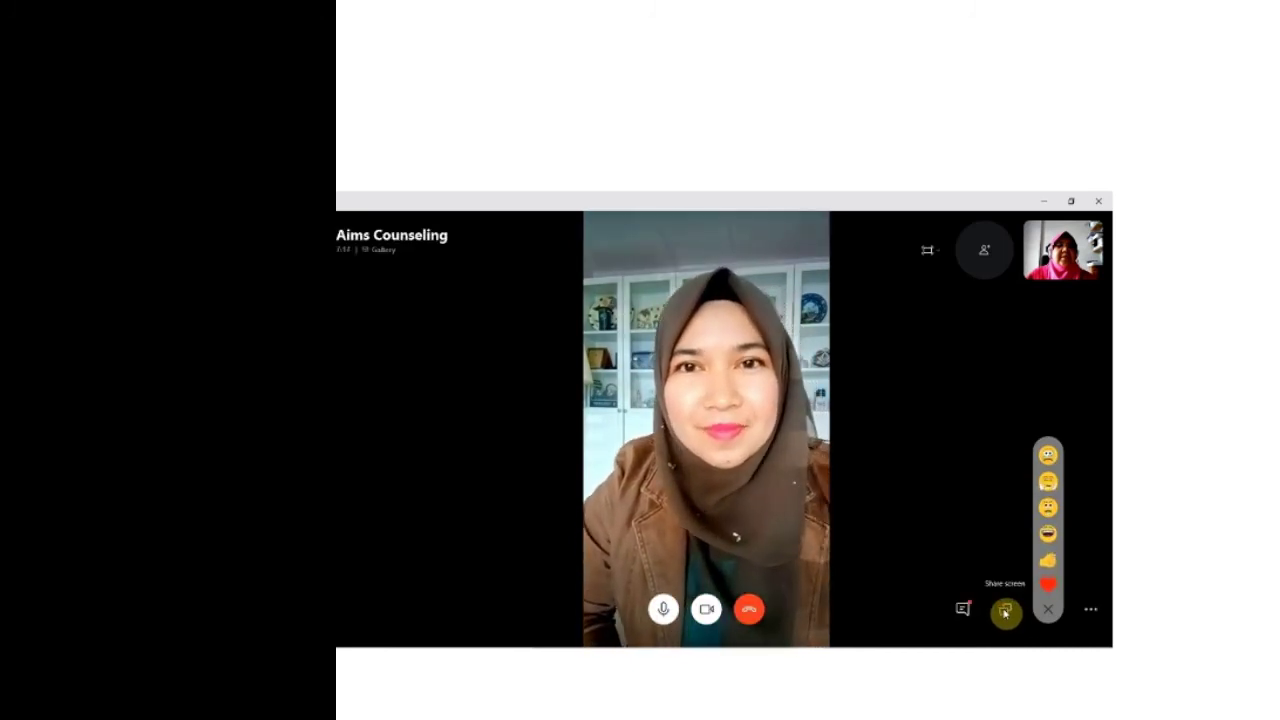
left_click(1005, 612)
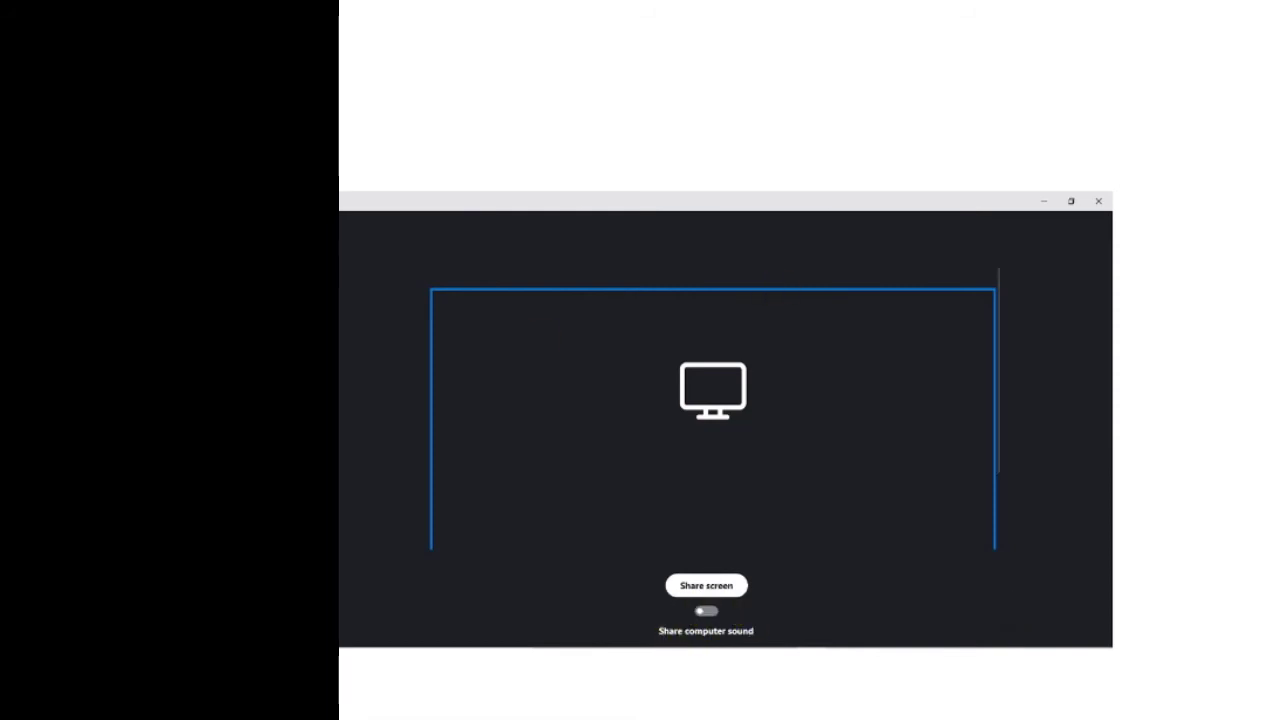
left_click(322, 230)
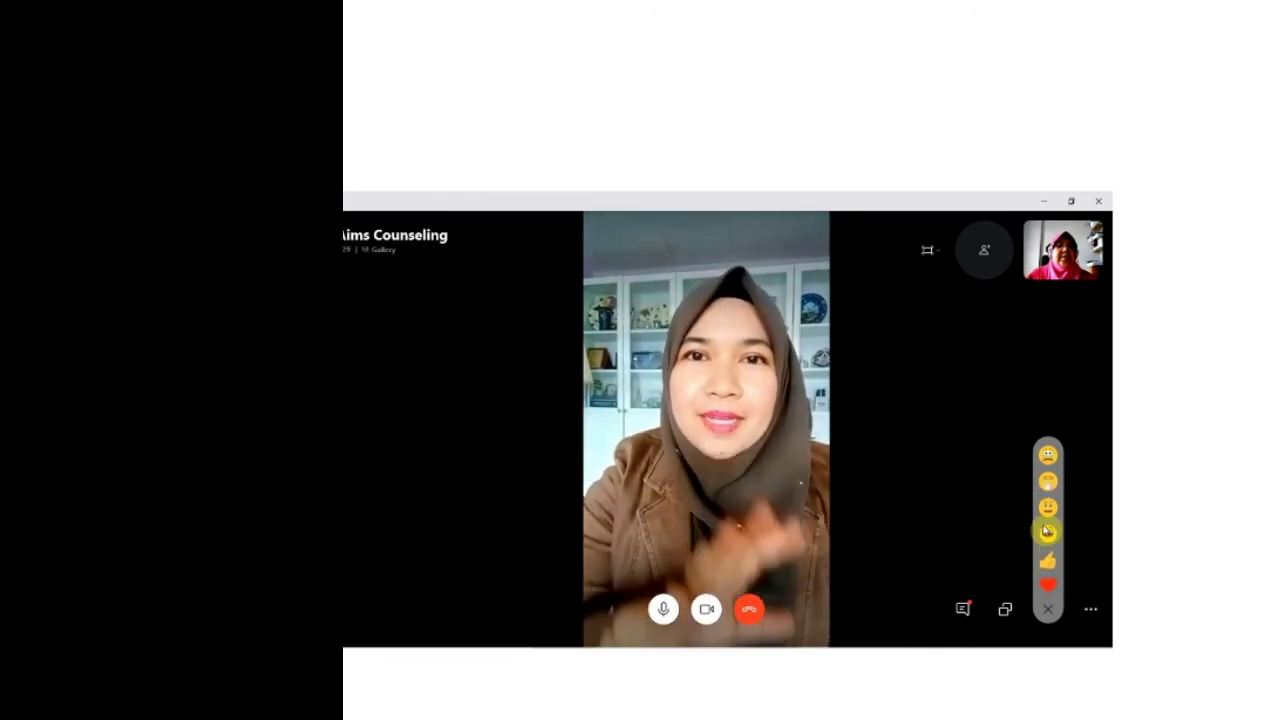
left_click(1048, 534)
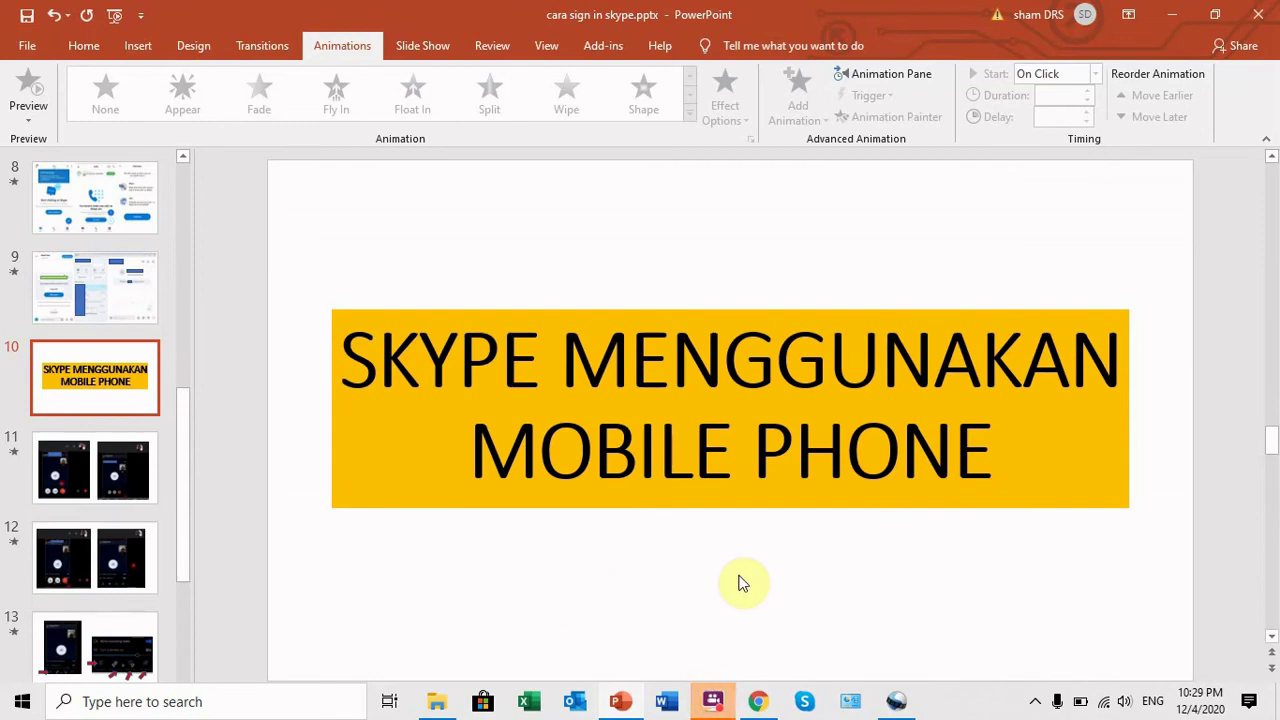
Step: In PowerPoint, minimize the FlashBack Express recorder window and start the slide show from the "SKYPE MENGGUNAKAN MOBILE PHONE" slide
left_click(724, 704)
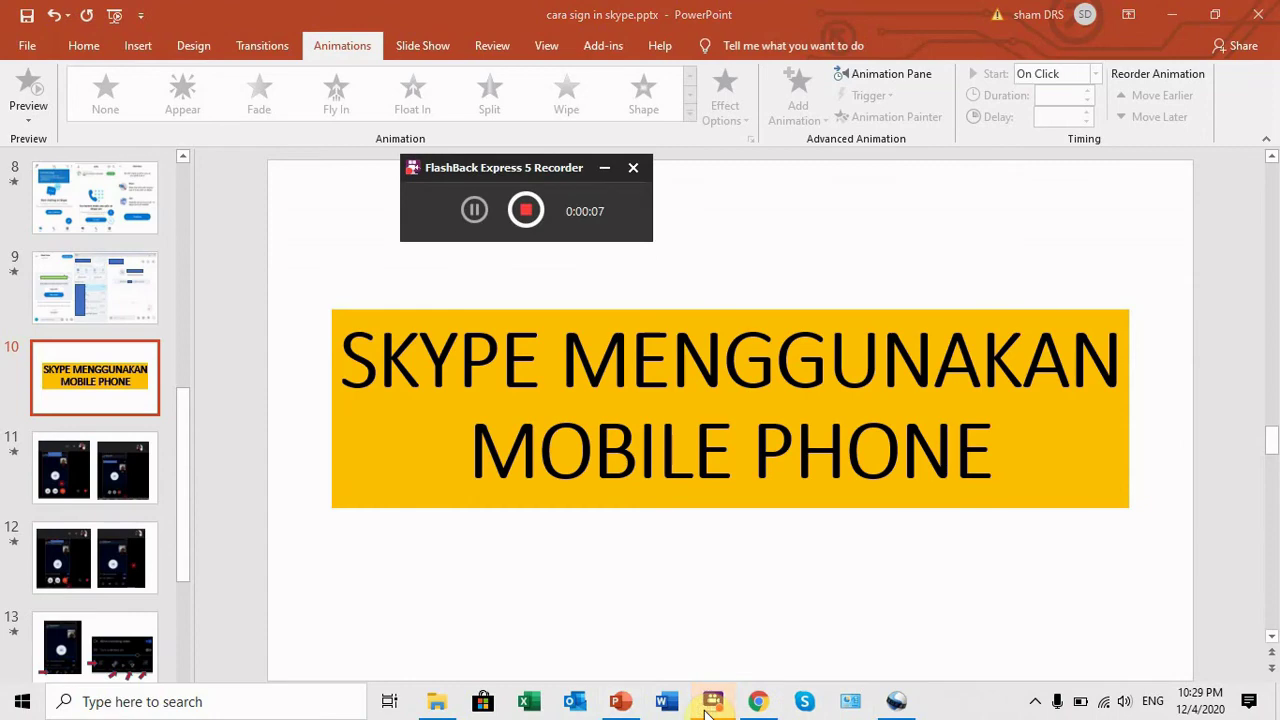
left_click(604, 169)
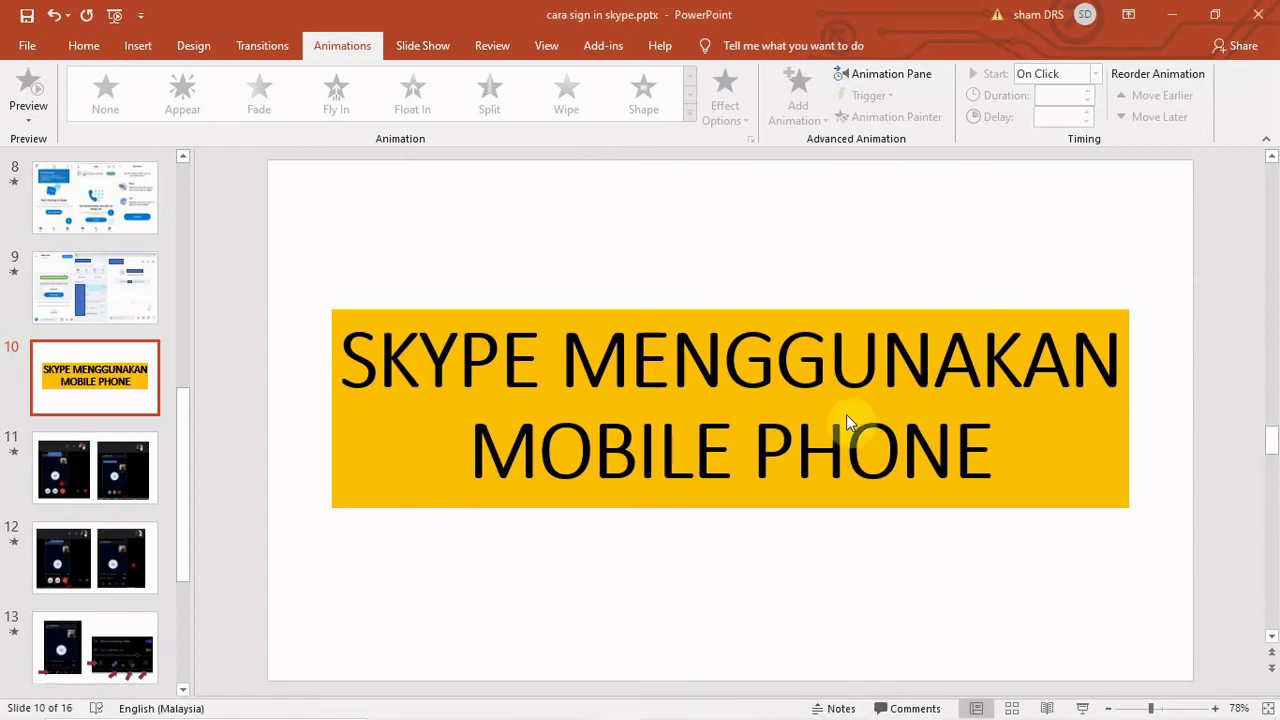
left_click(1082, 708)
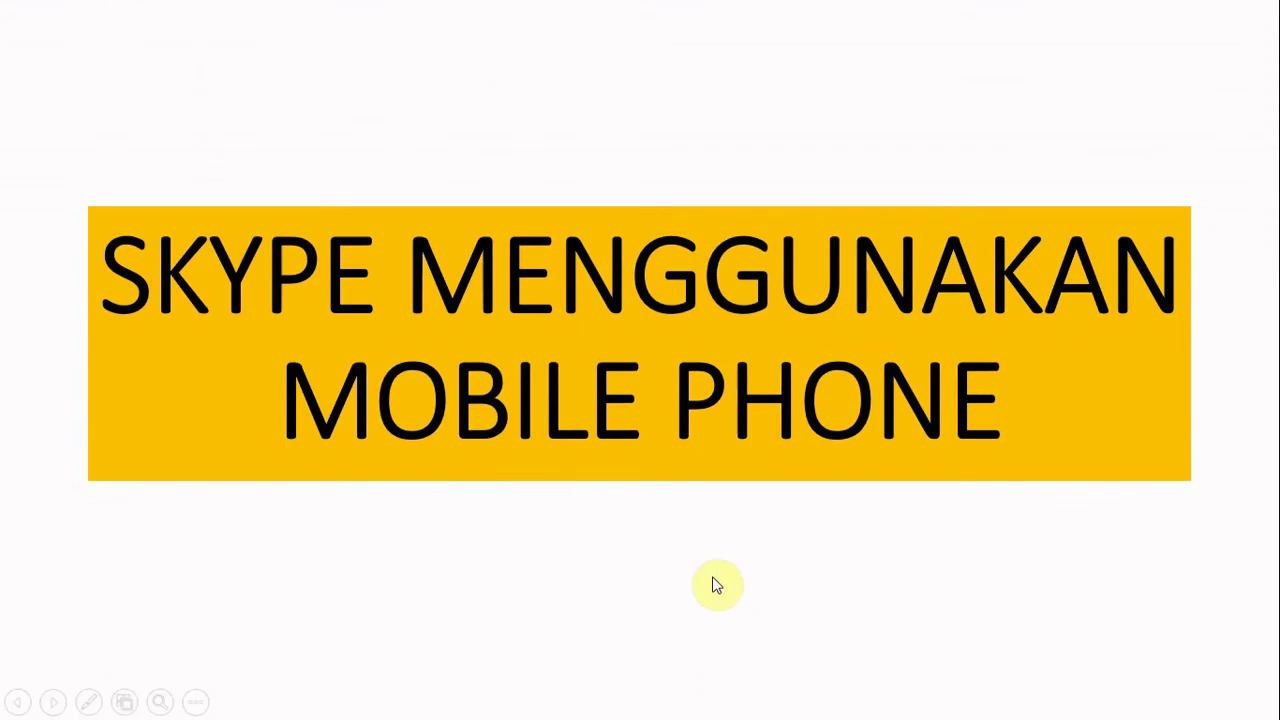